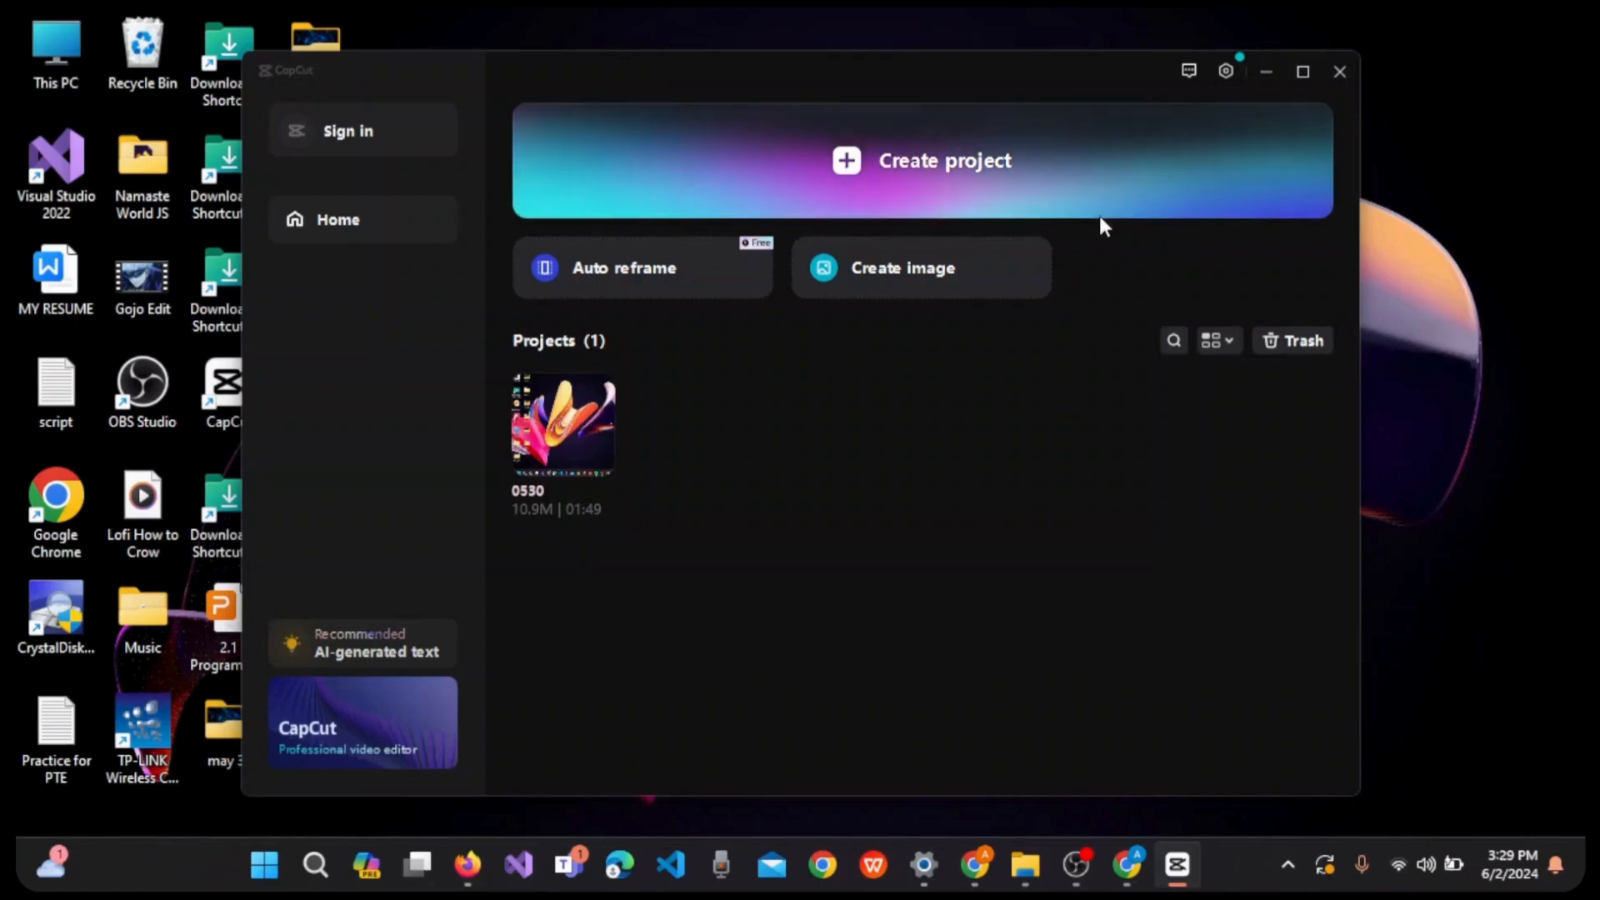
- In a new project, import the video "Add music to Instagram post with multiple photos" from the desktop folder may 31 and add it to the timeline
{"action": "left_click", "coordinate": [1060, 192]}
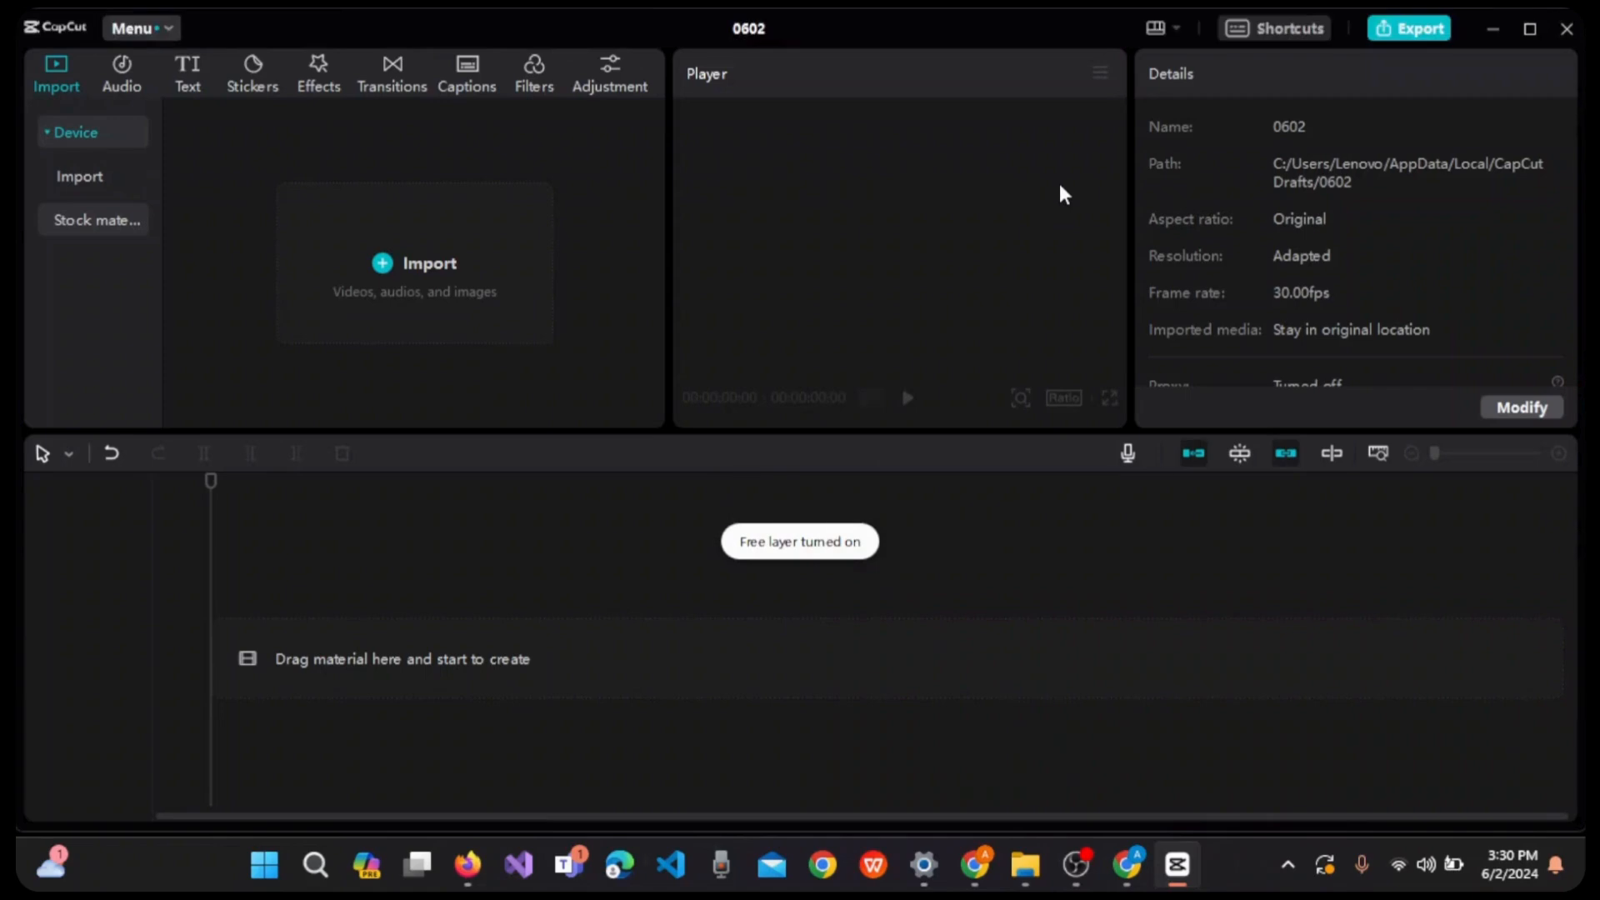
{"action": "left_click", "coordinate": [412, 255]}
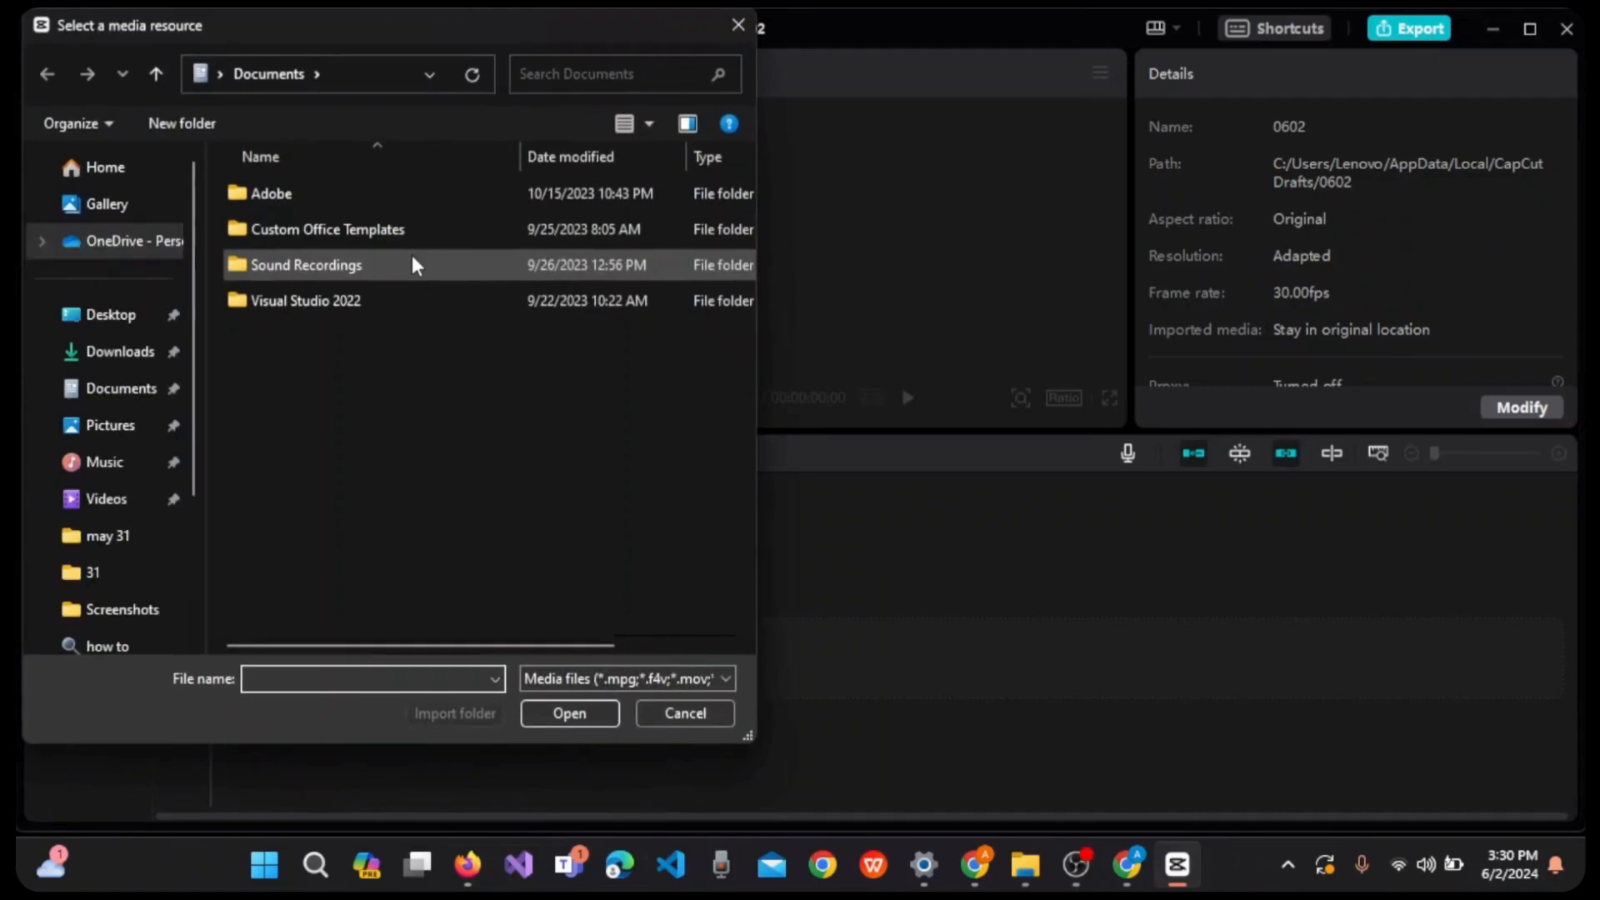
{"action": "left_click", "coordinate": [152, 330]}
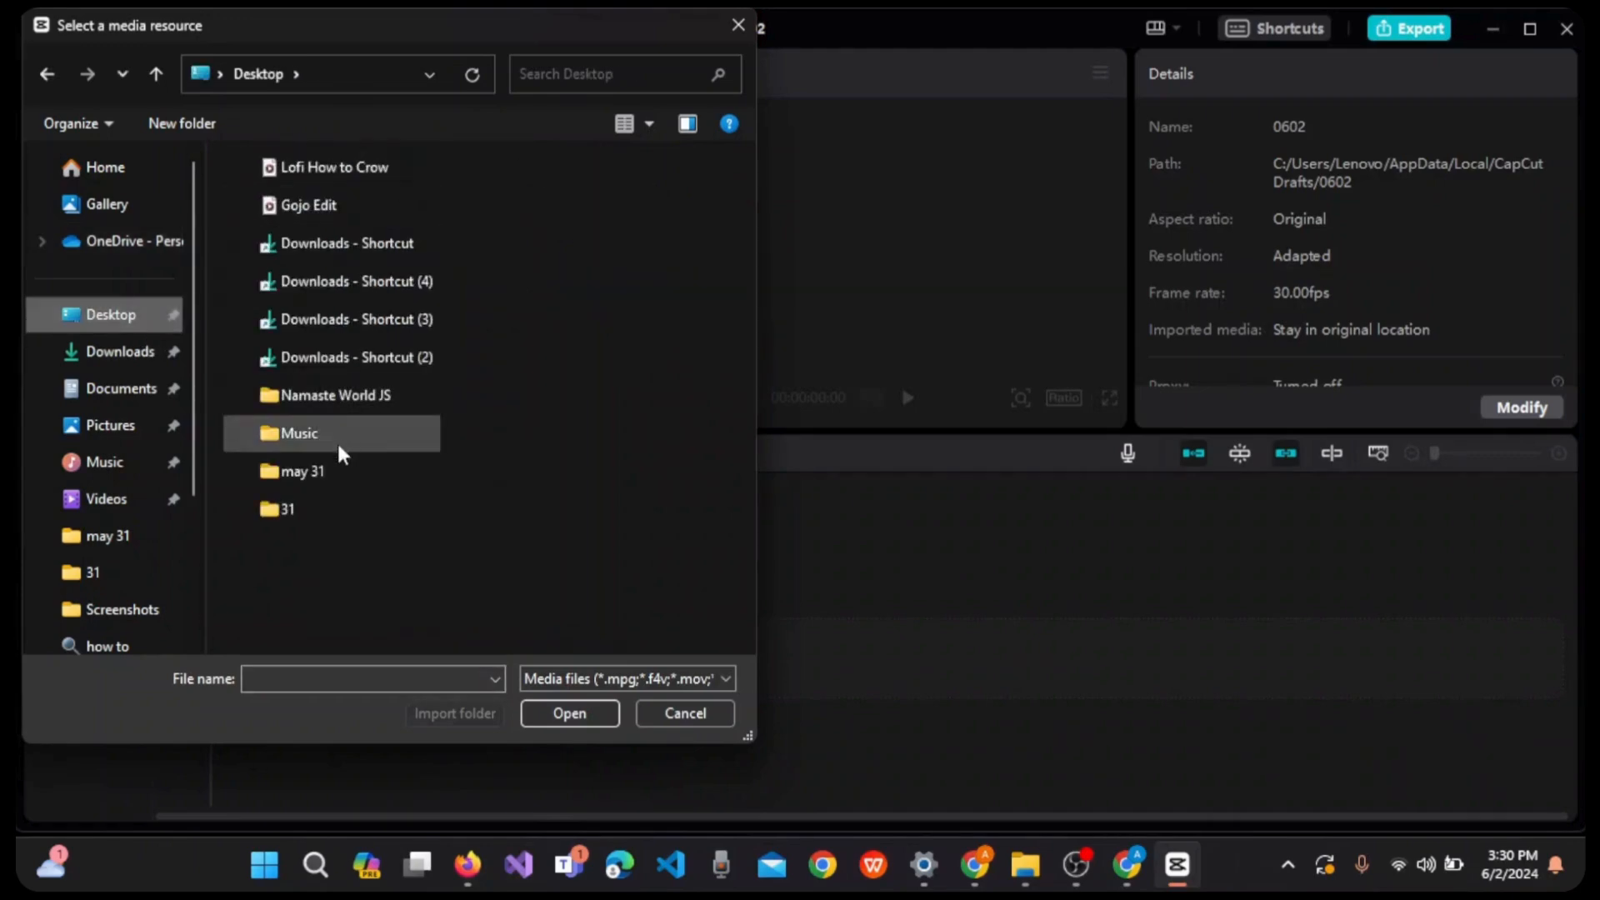
{"action": "left_click", "coordinate": [335, 471]}
{"action": "double_click", "coordinate": [335, 471]}
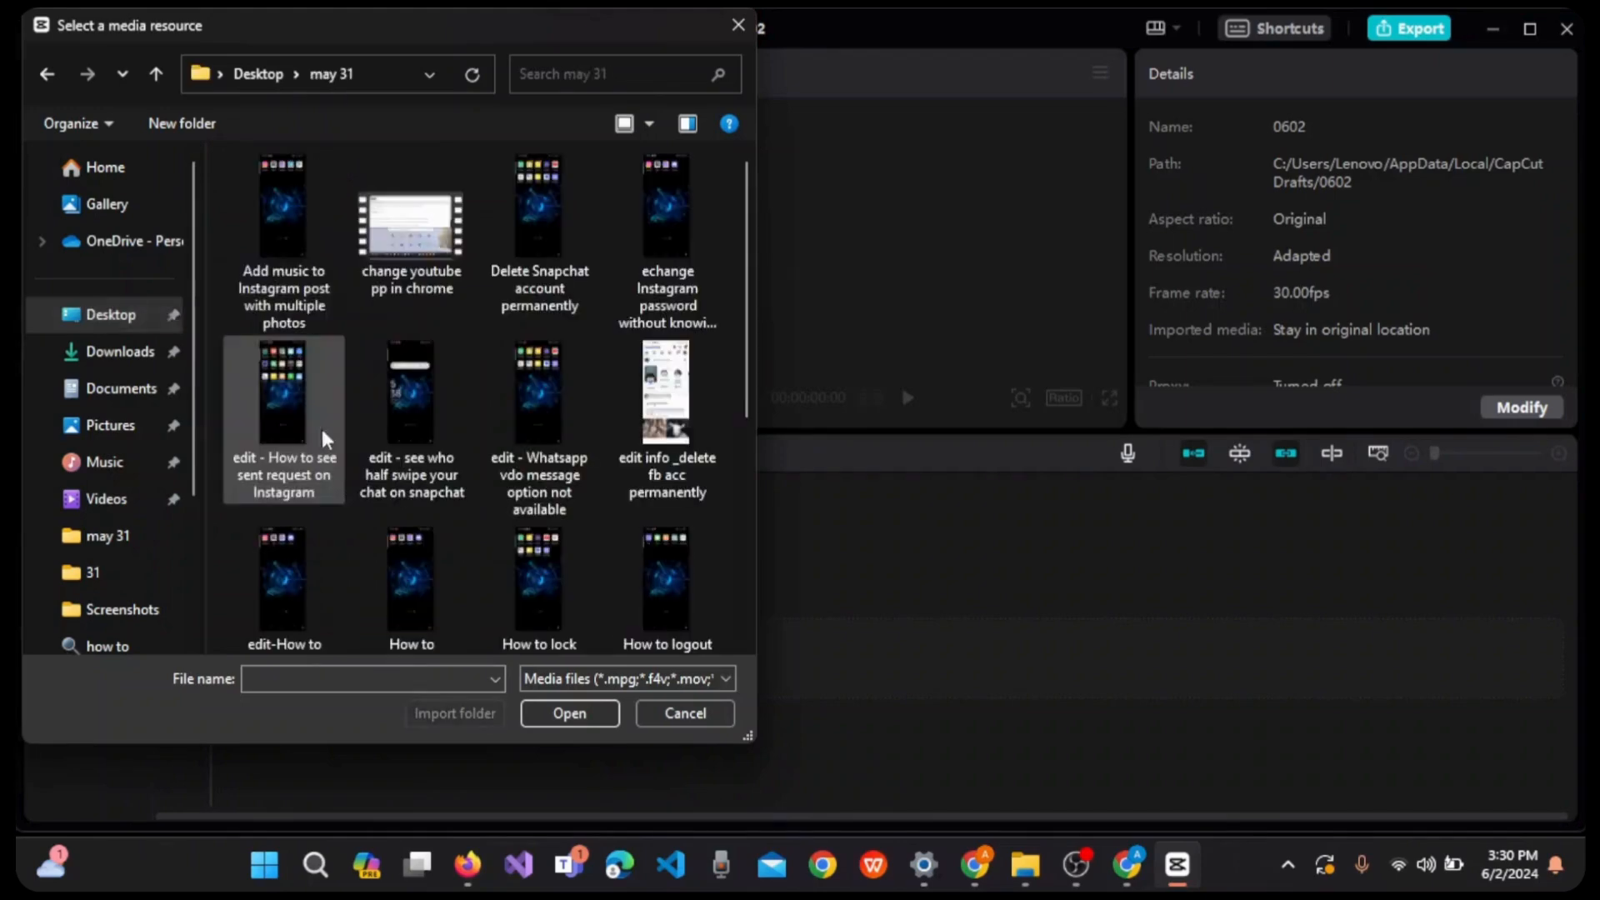
{"action": "left_click", "coordinate": [298, 208]}
{"action": "left_click", "coordinate": [557, 708]}
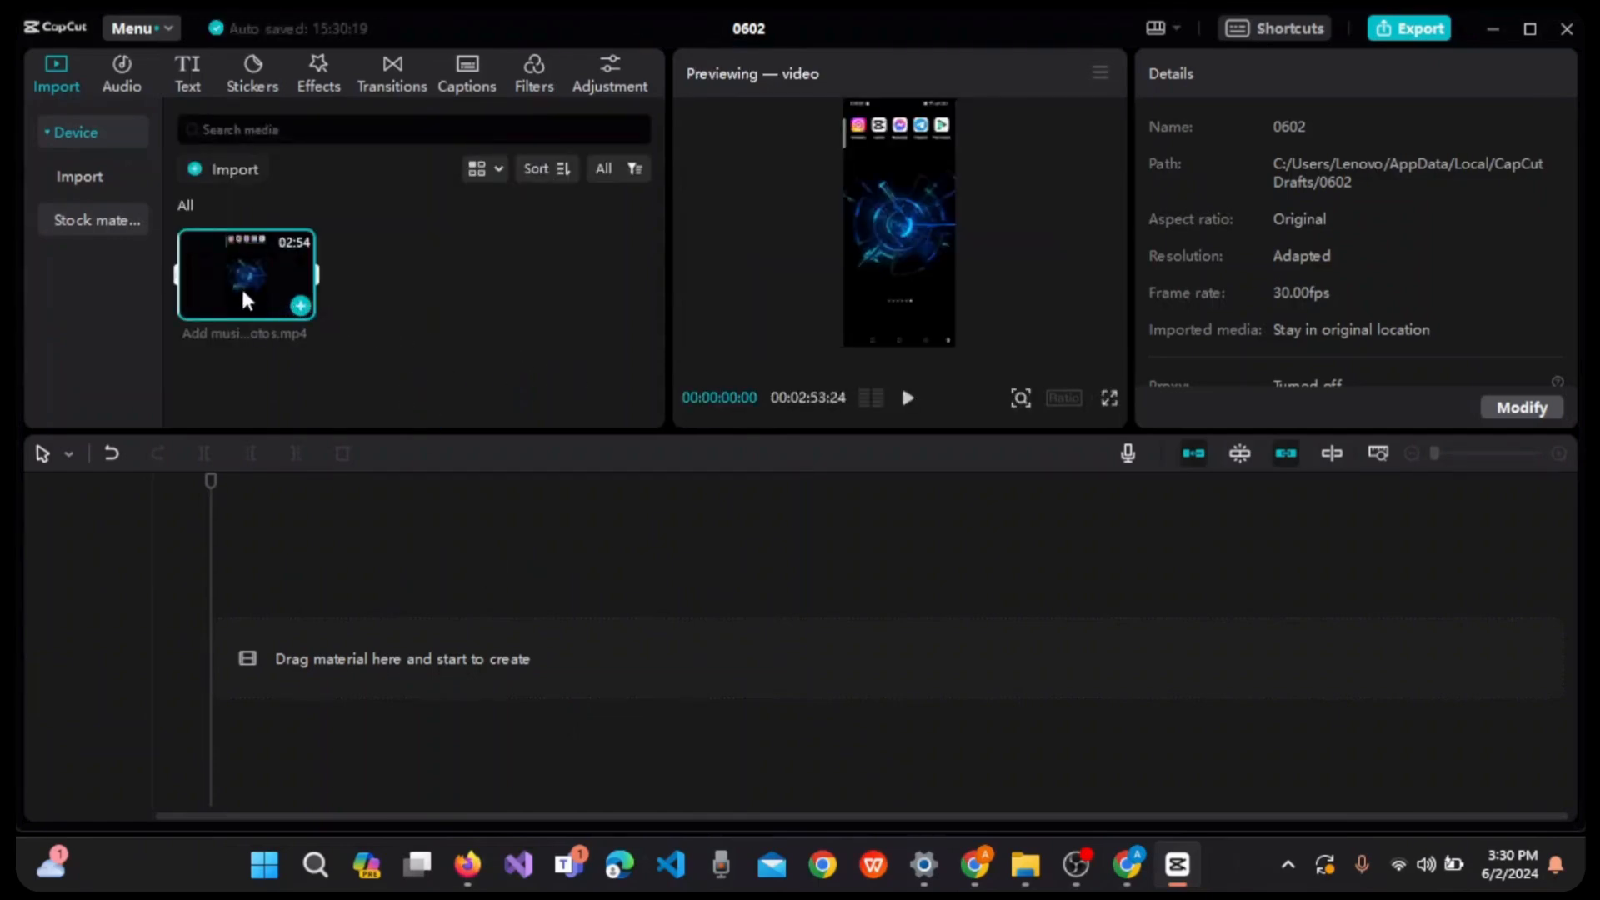
{"action": "left_click", "coordinate": [301, 306]}
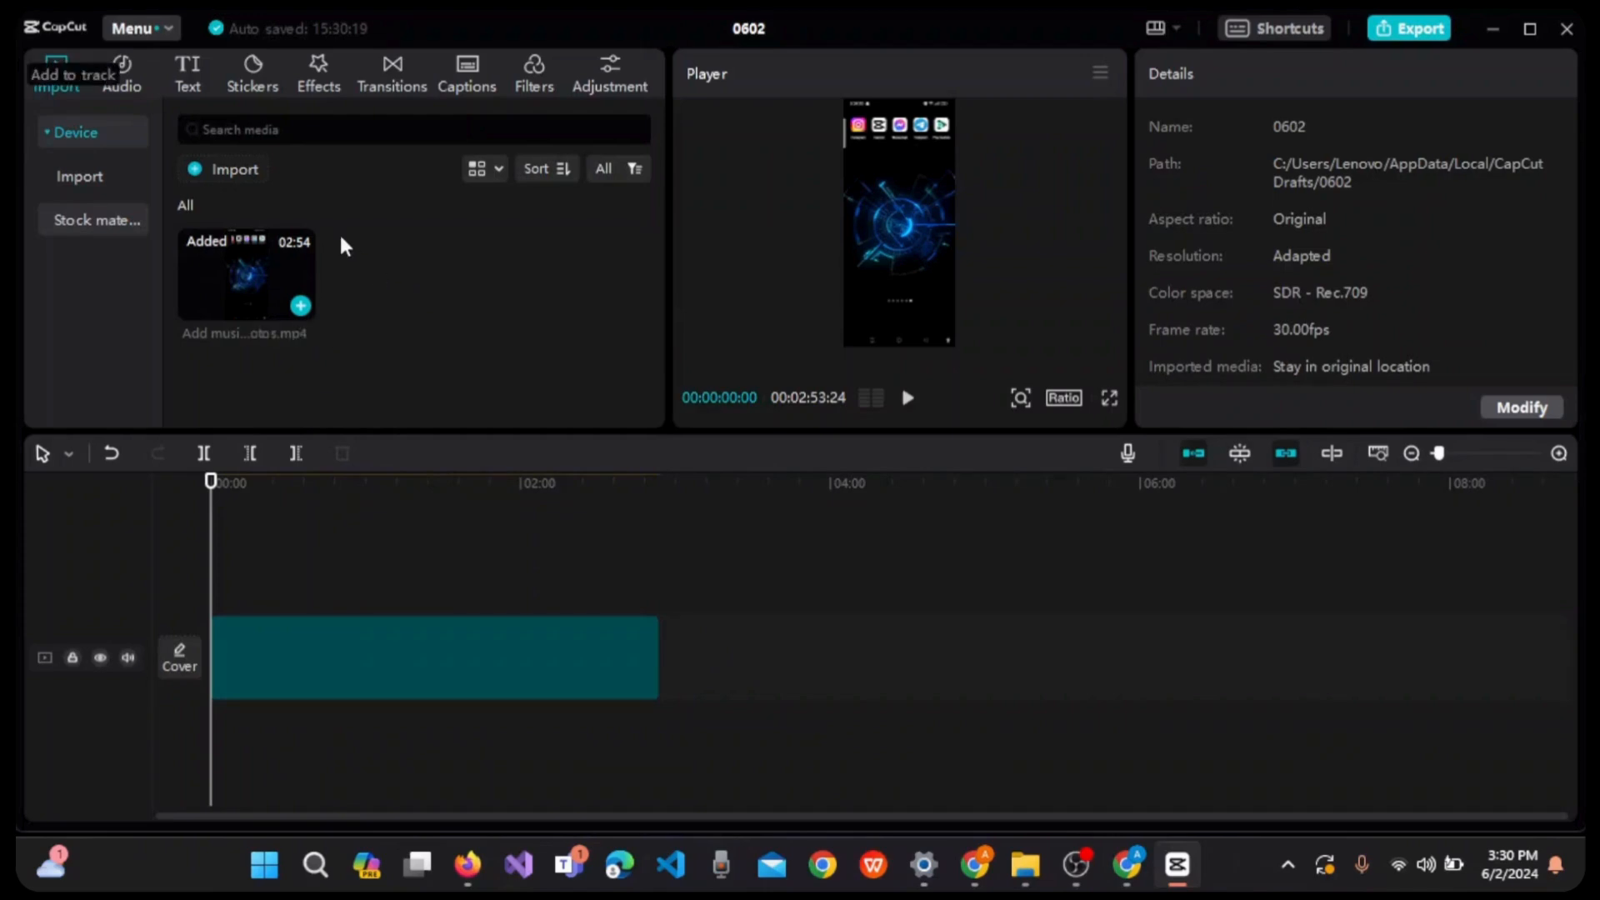
- Import the audio file "Lofi How to Crow" from the Desktop and add it to the timeline below the video
{"action": "left_click", "coordinate": [235, 167]}
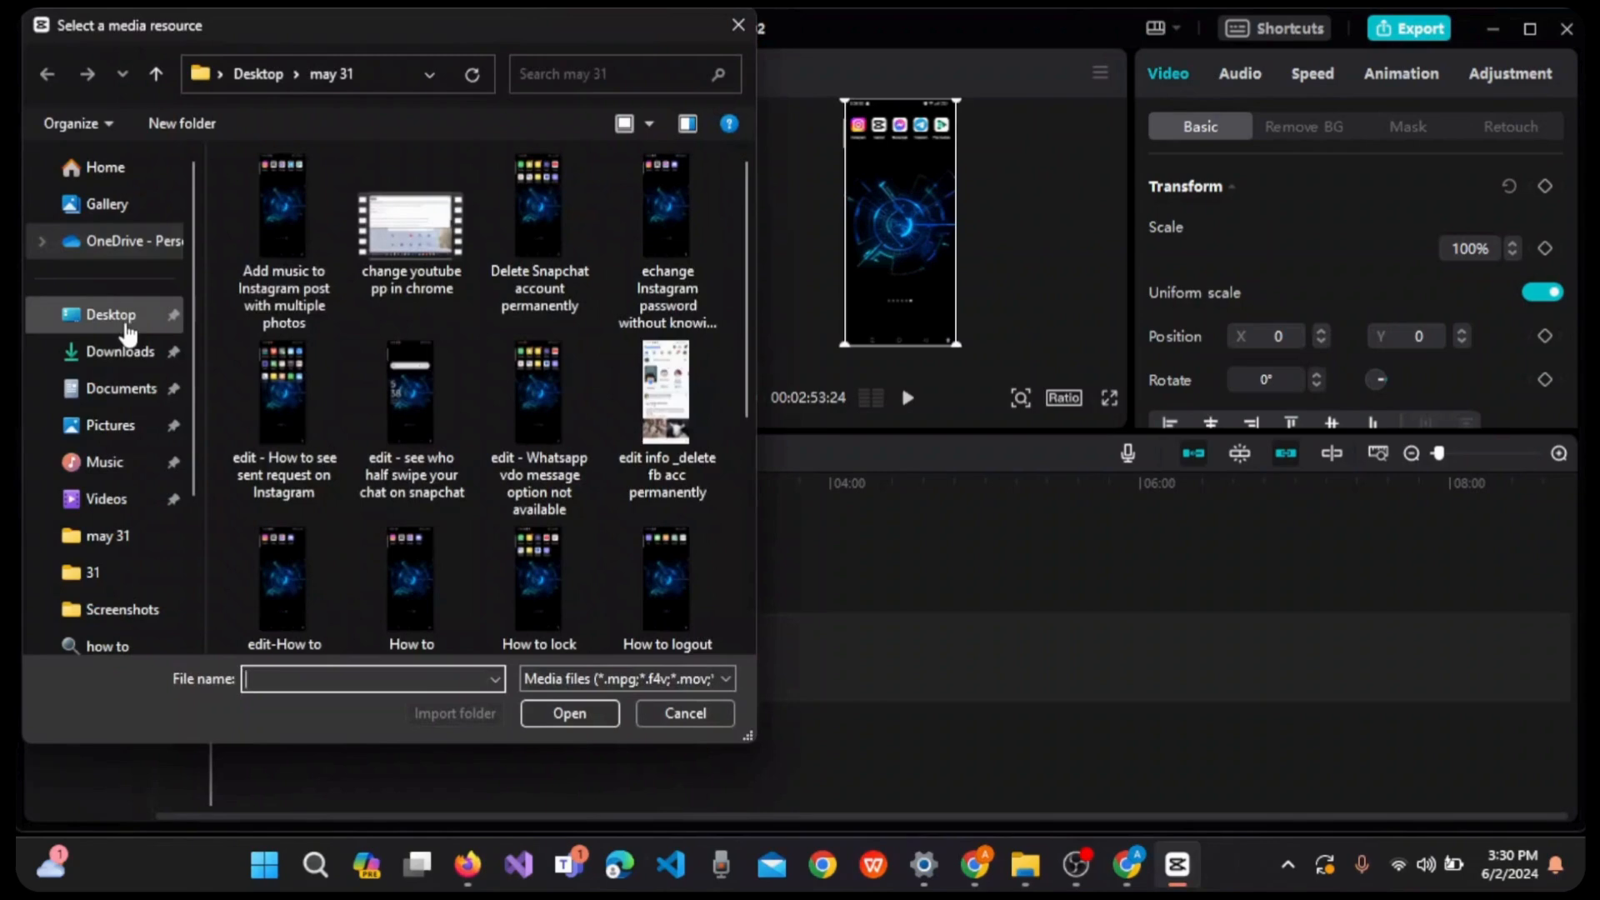
{"action": "left_click", "coordinate": [127, 328]}
{"action": "left_click", "coordinate": [371, 170]}
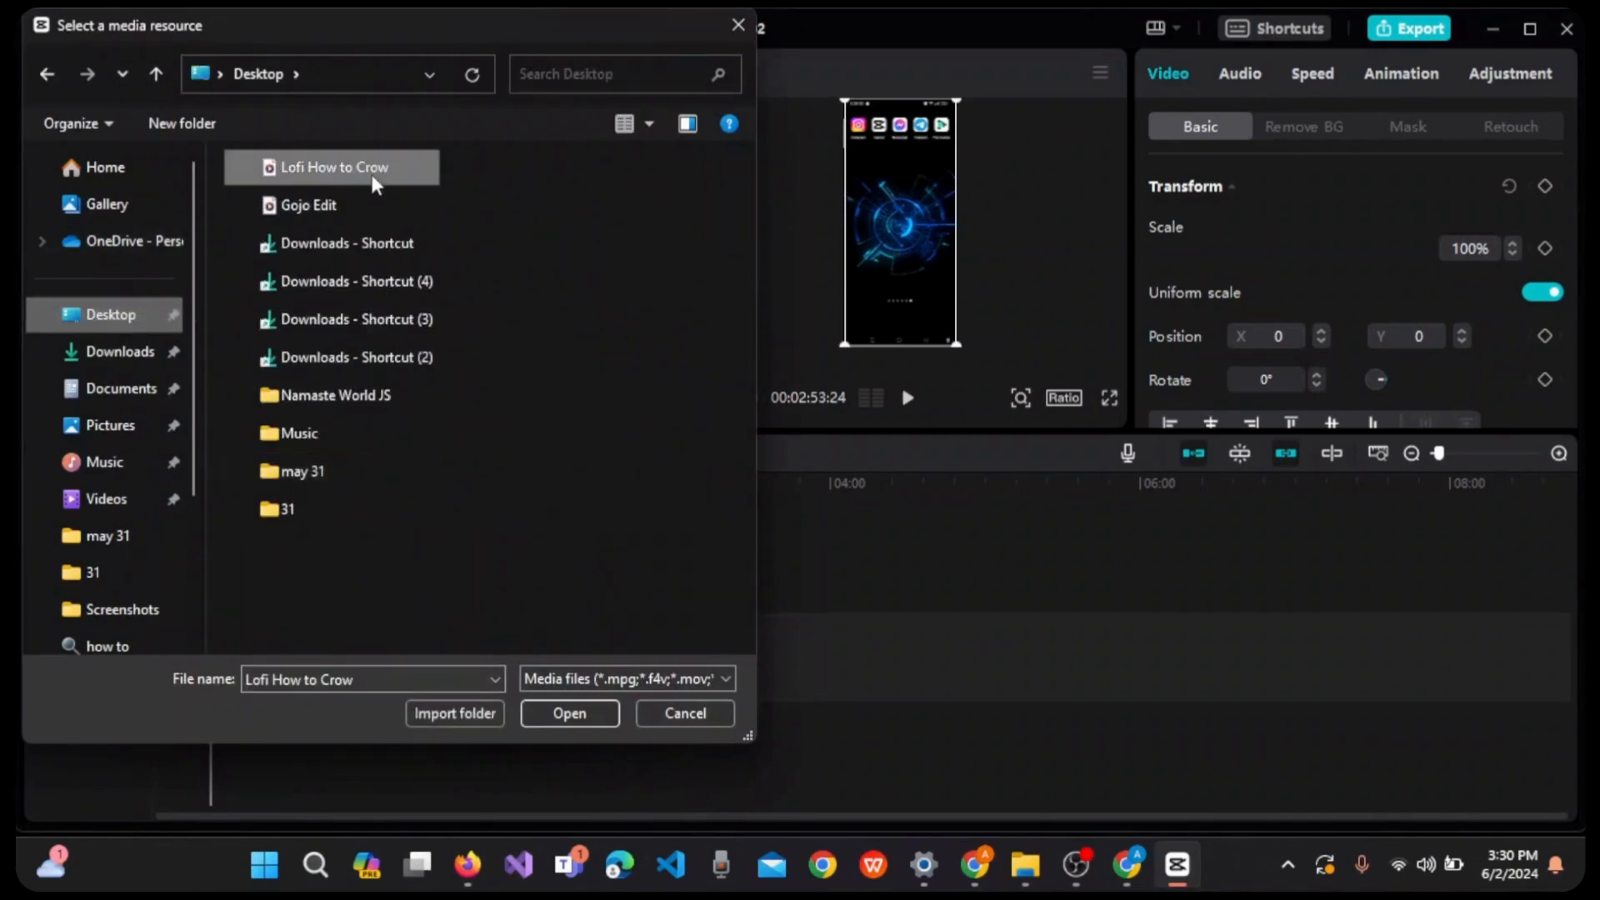
{"action": "left_click", "coordinate": [580, 713]}
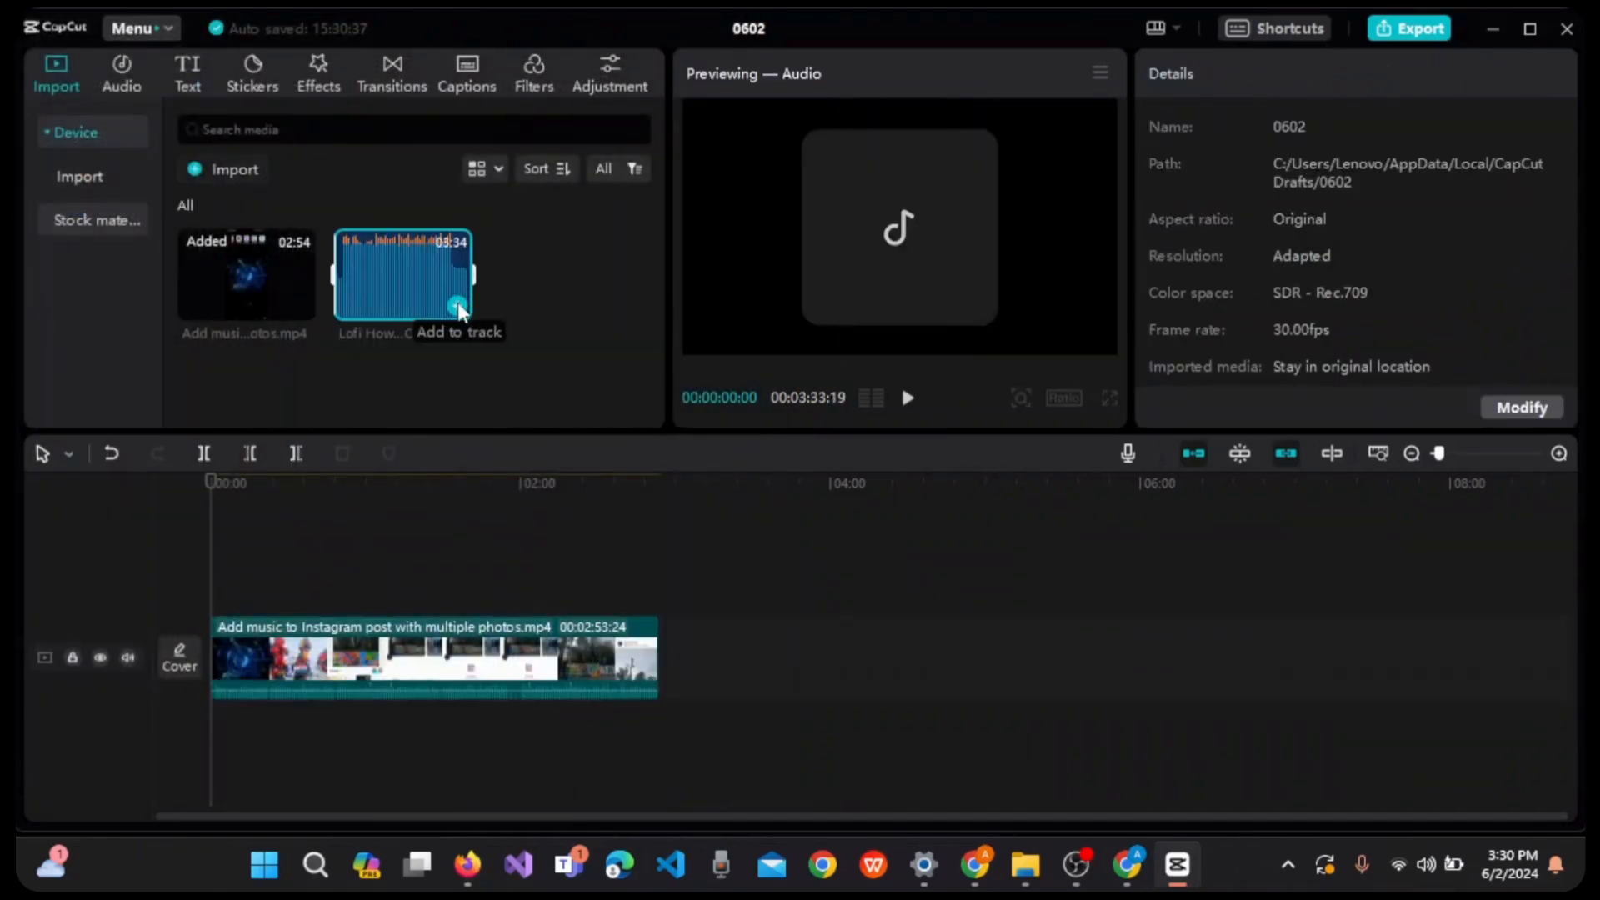
{"action": "left_click", "coordinate": [458, 305]}
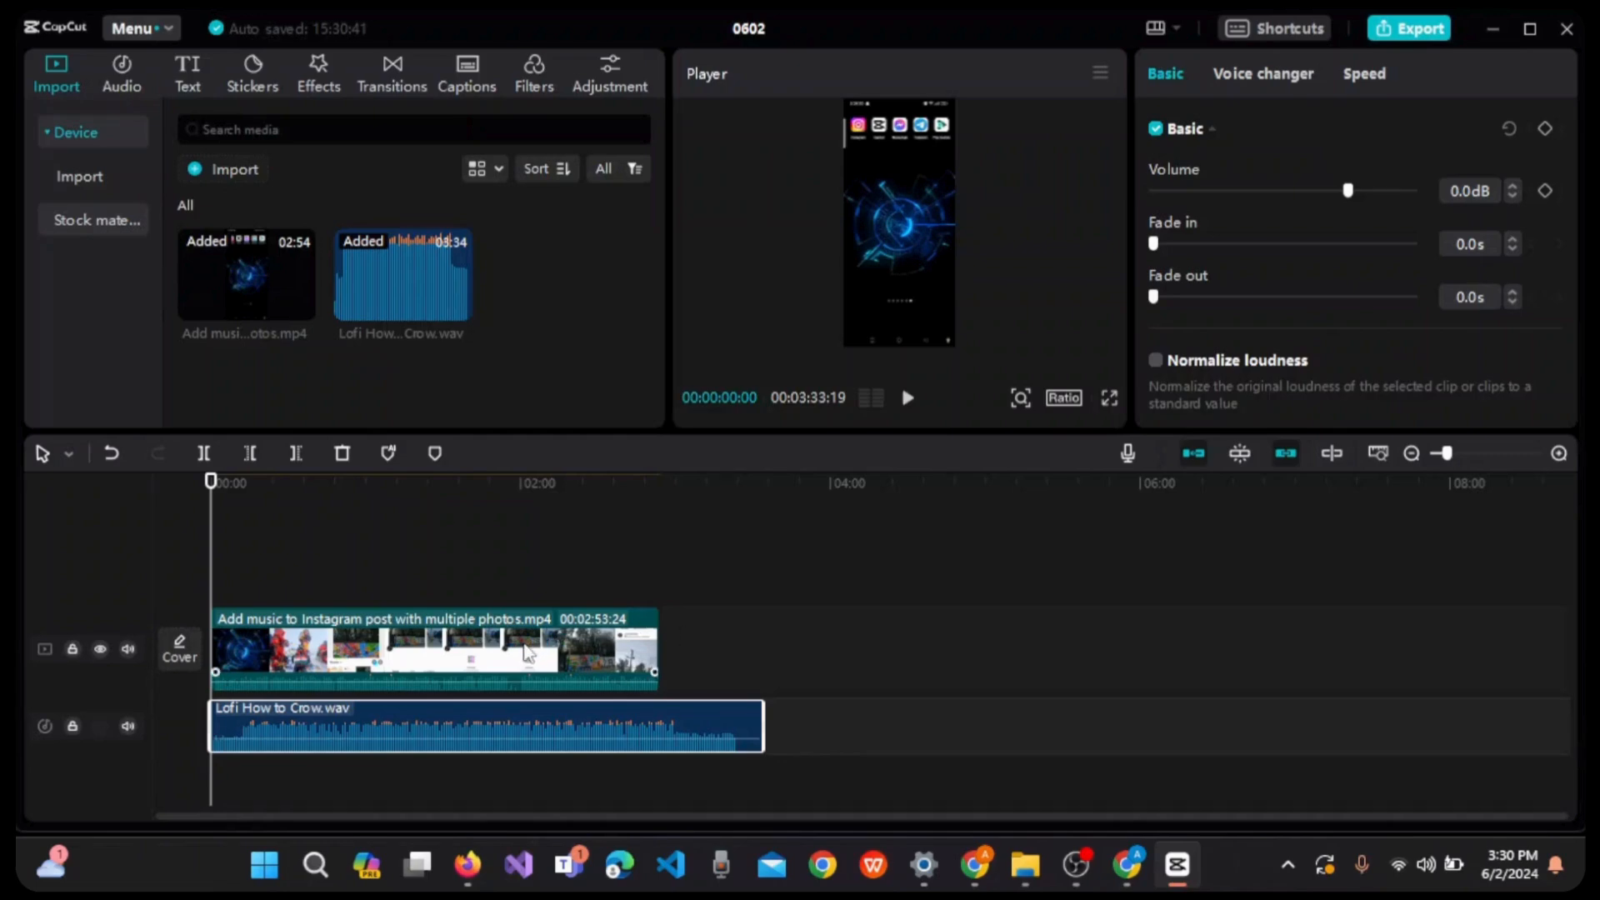
- Silence the video clip's original sound by lowering its volume to -∞ dB and muting the video track
{"action": "left_click", "coordinate": [524, 646]}
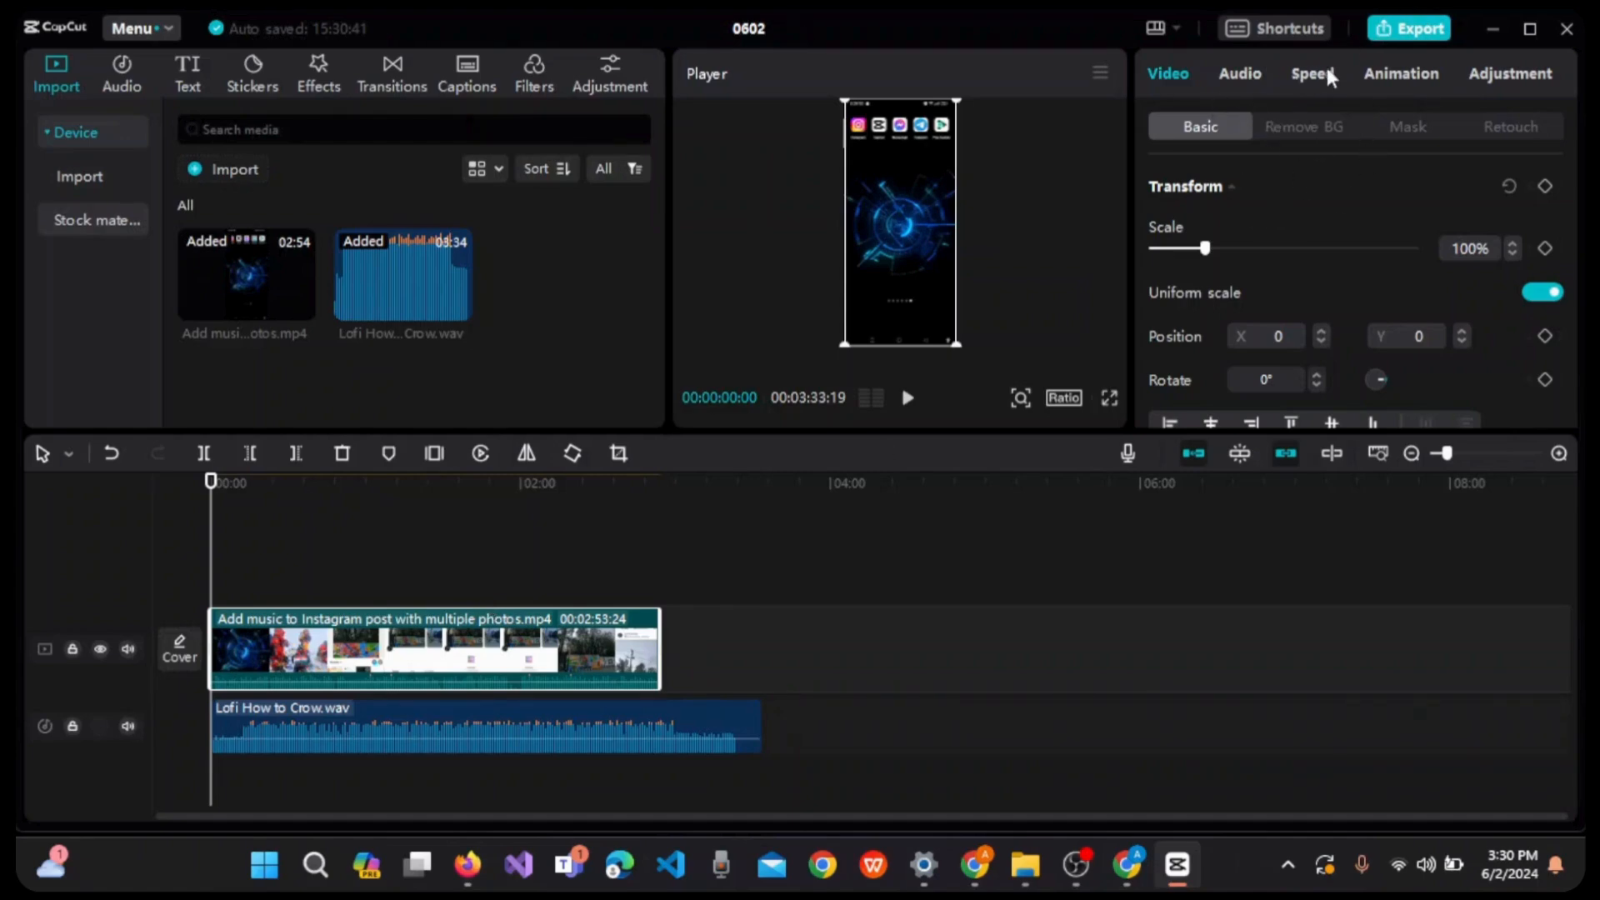
{"action": "left_click", "coordinate": [1242, 75]}
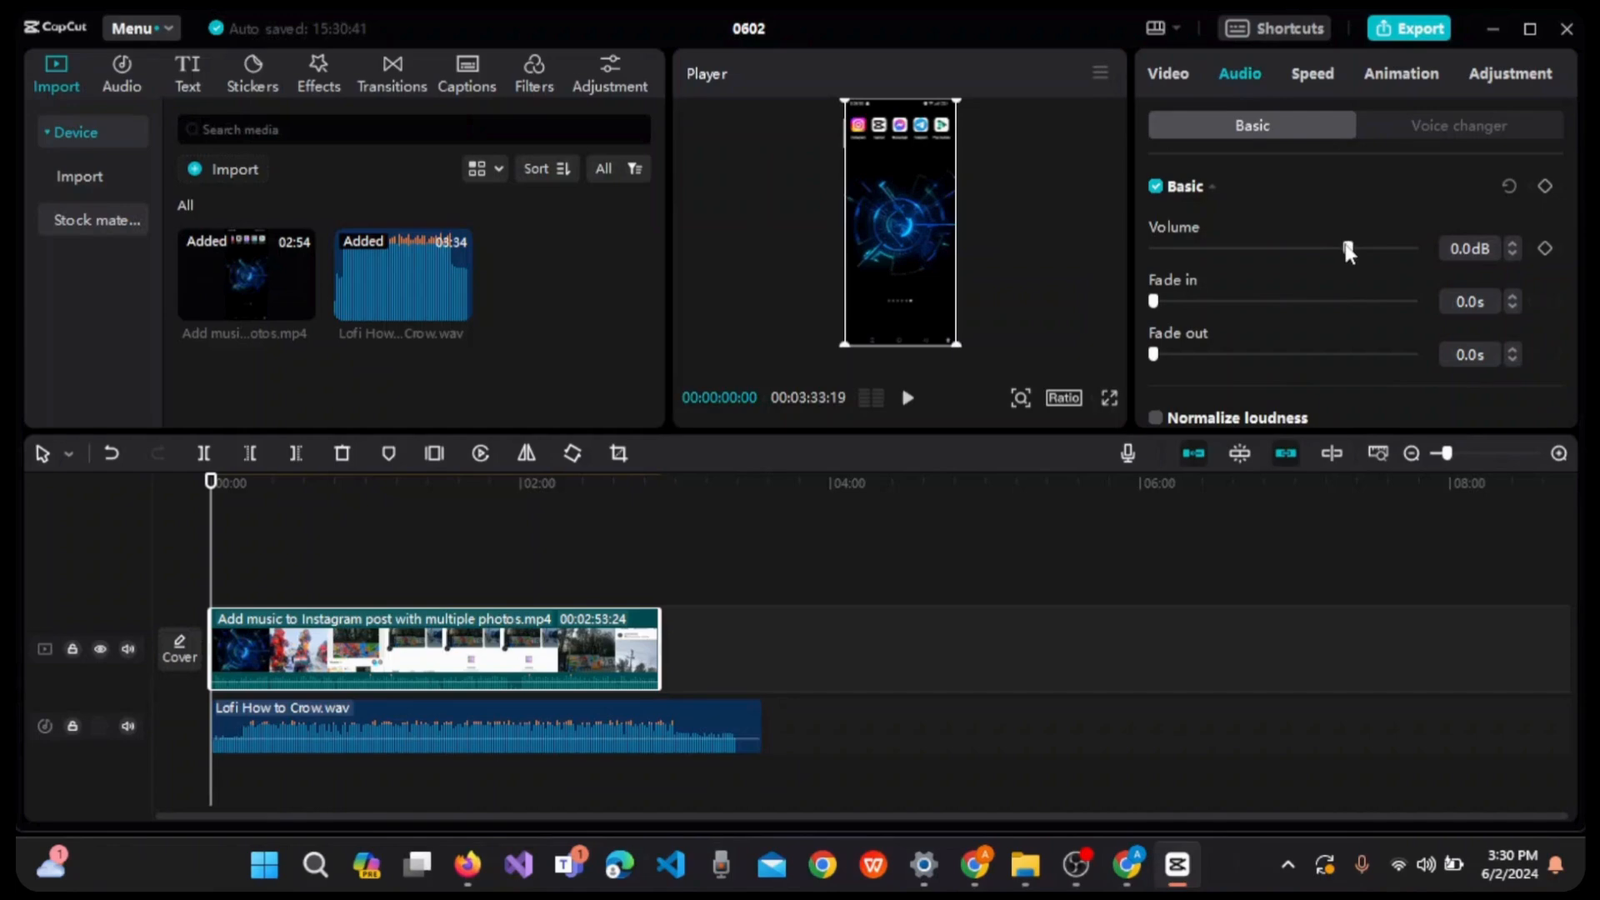
{"action": "mouse_move", "coordinate": [1346, 246]}
{"action": "left_mouse_down"}
{"action": "mouse_move", "coordinate": [1113, 249]}
{"action": "mouse_move", "coordinate": [1349, 250]}
{"action": "left_mouse_up"}
{"action": "left_click", "coordinate": [126, 650]}
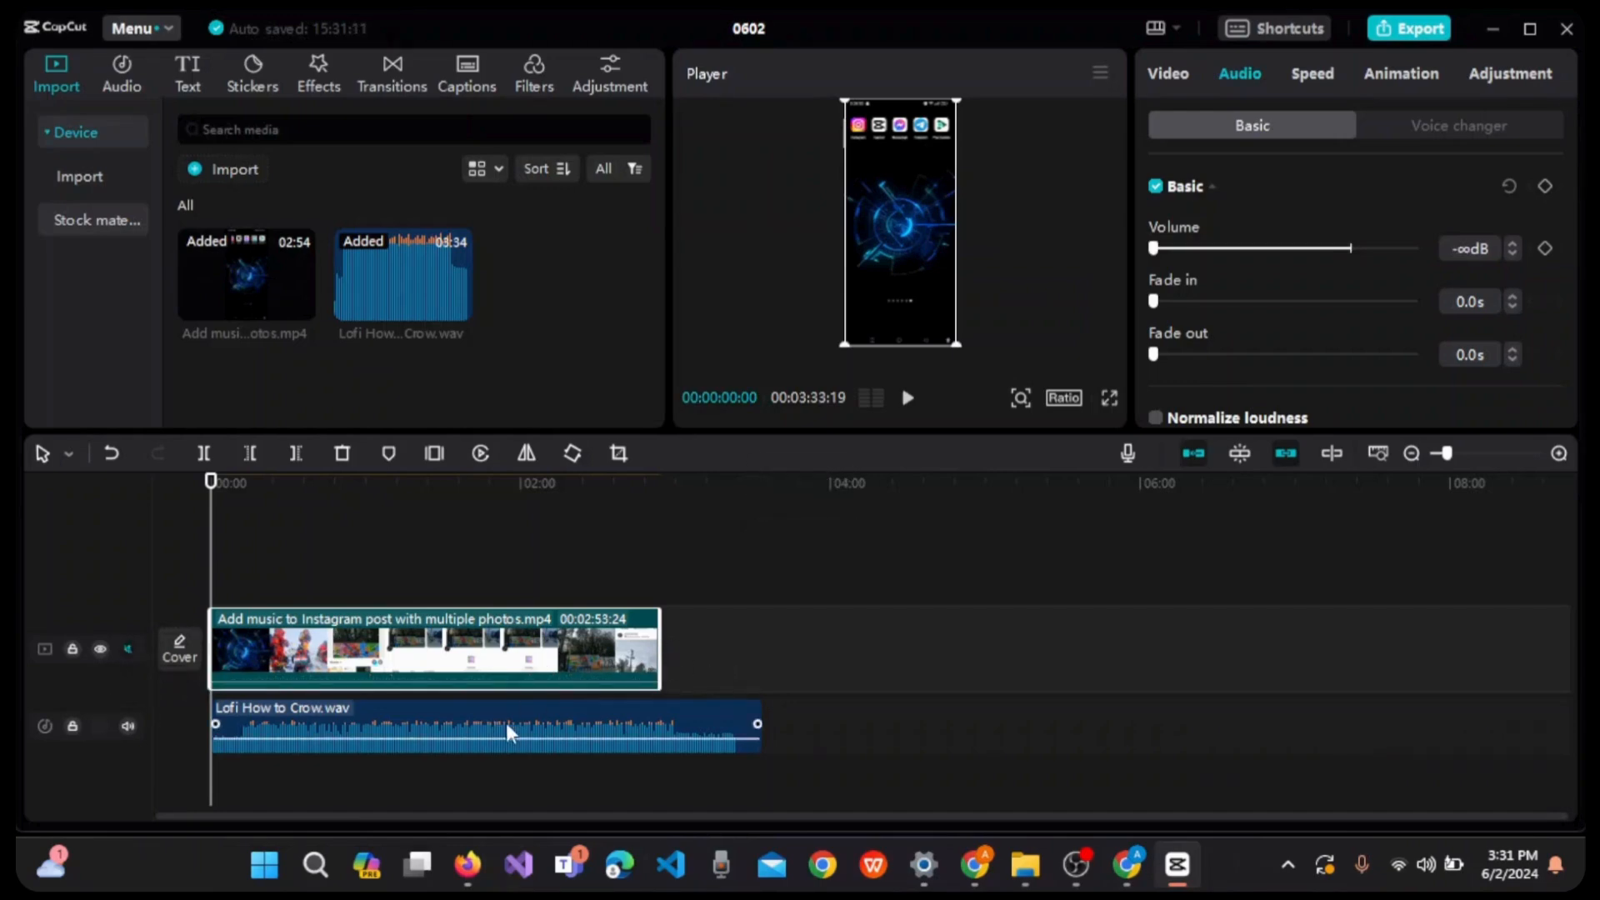
- Trim the end of the Lofi How to Crow audio clip to match the end of the video clip
{"action": "left_click", "coordinate": [552, 722]}
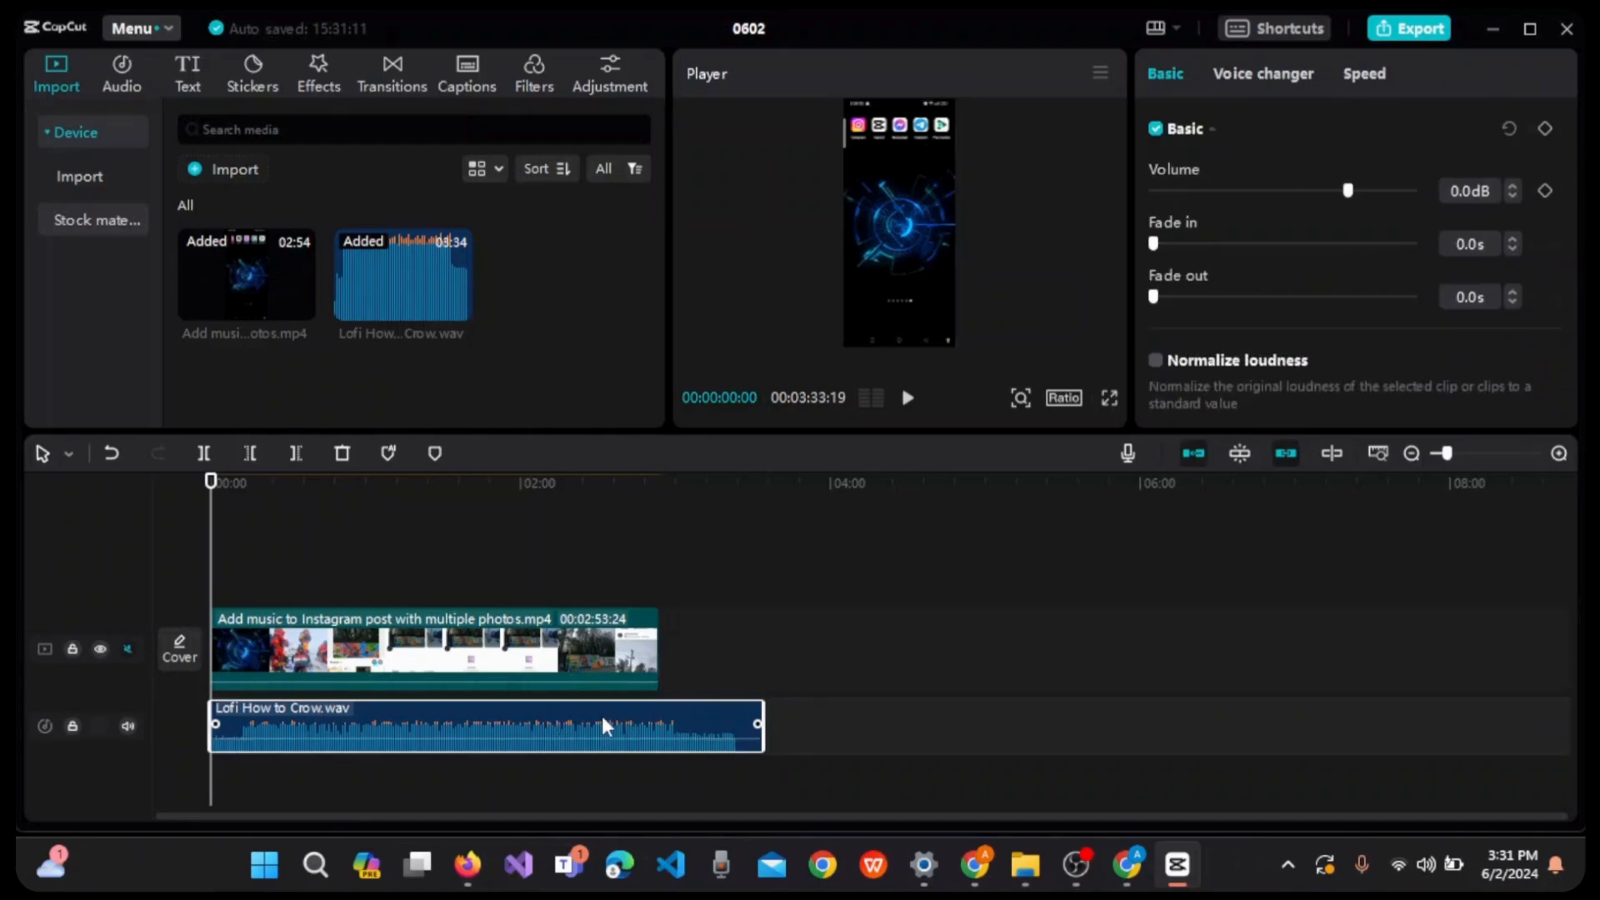
{"action": "left_click_drag", "start_coordinate": [758, 722], "coordinate": [652, 715]}
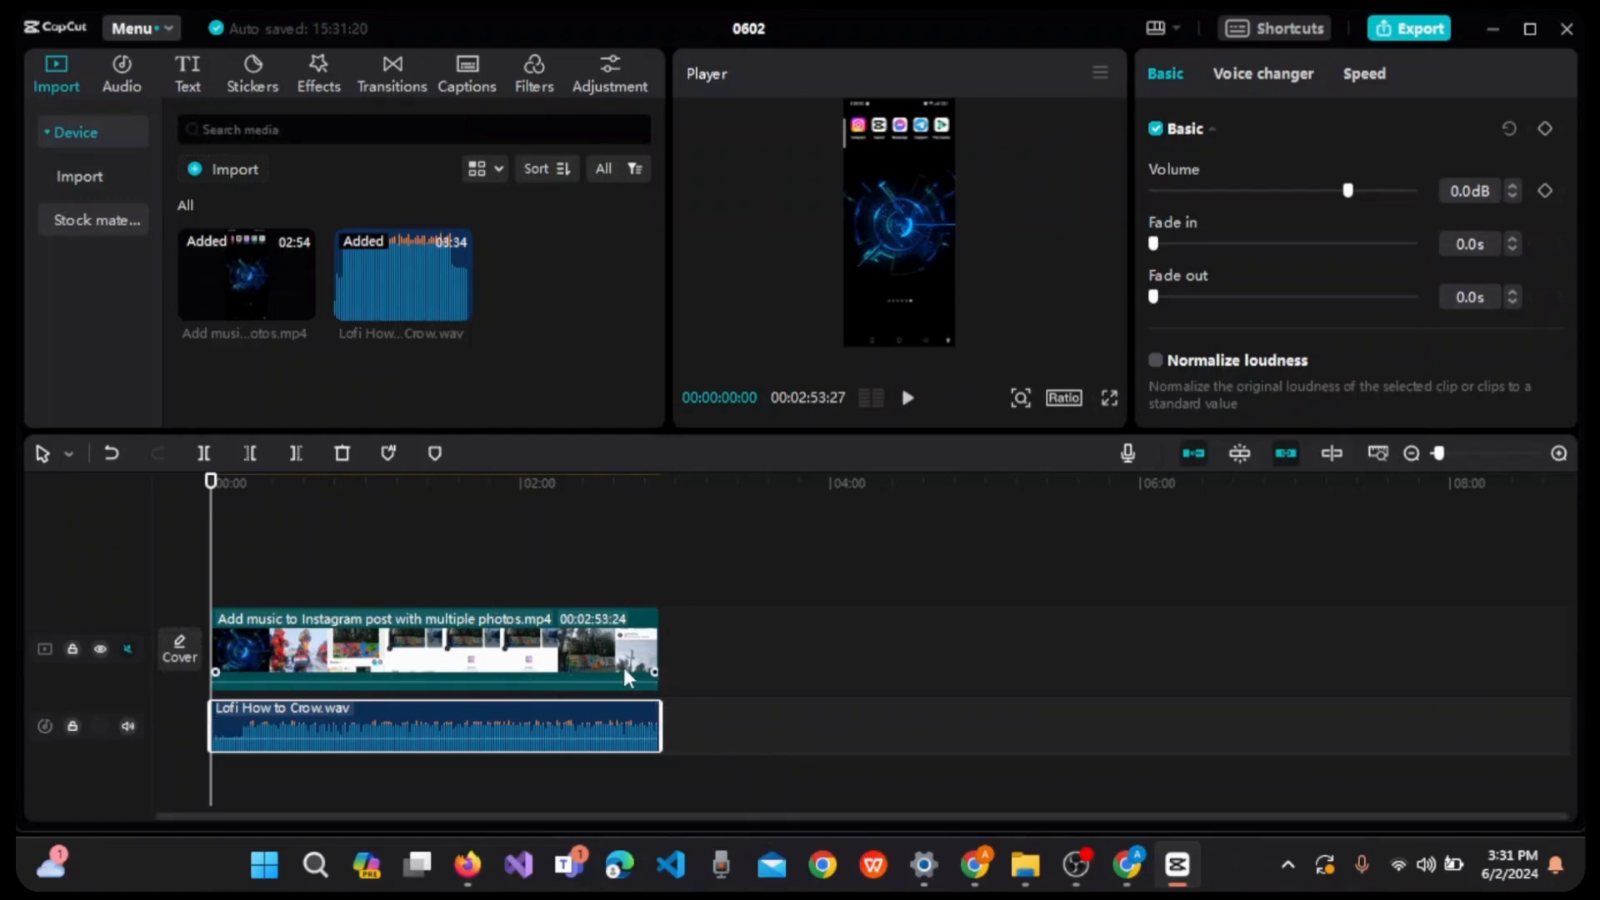
- Select the video and audio clips together on the timeline and apply Sync video and audio
{"action": "right_click", "coordinate": [562, 725]}
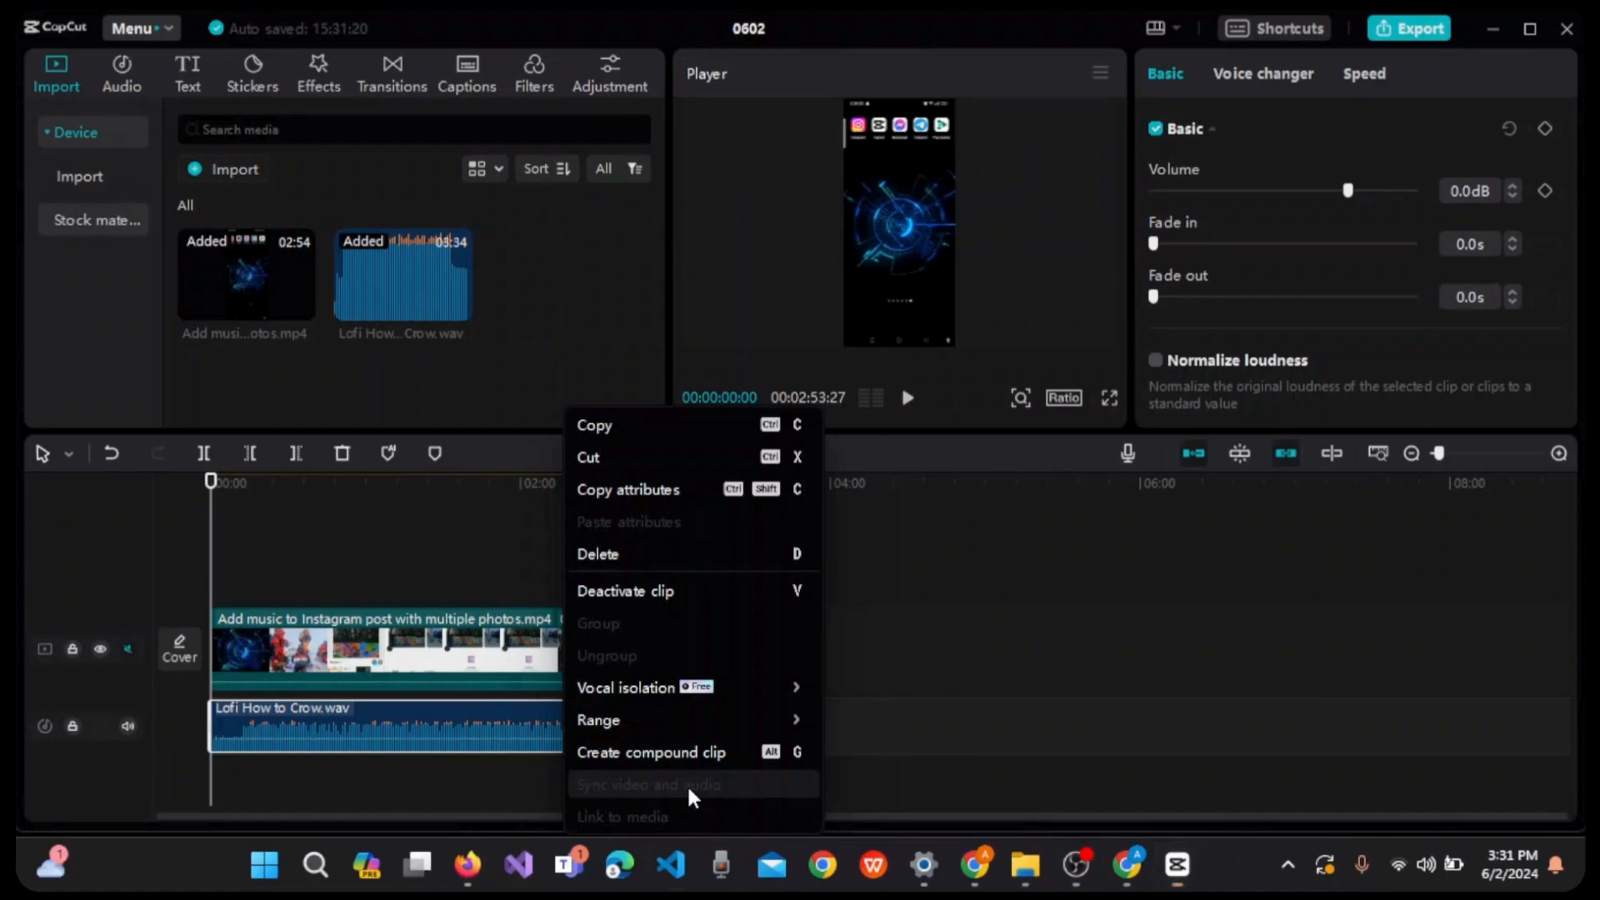
{"action": "left_click", "coordinate": [876, 776]}
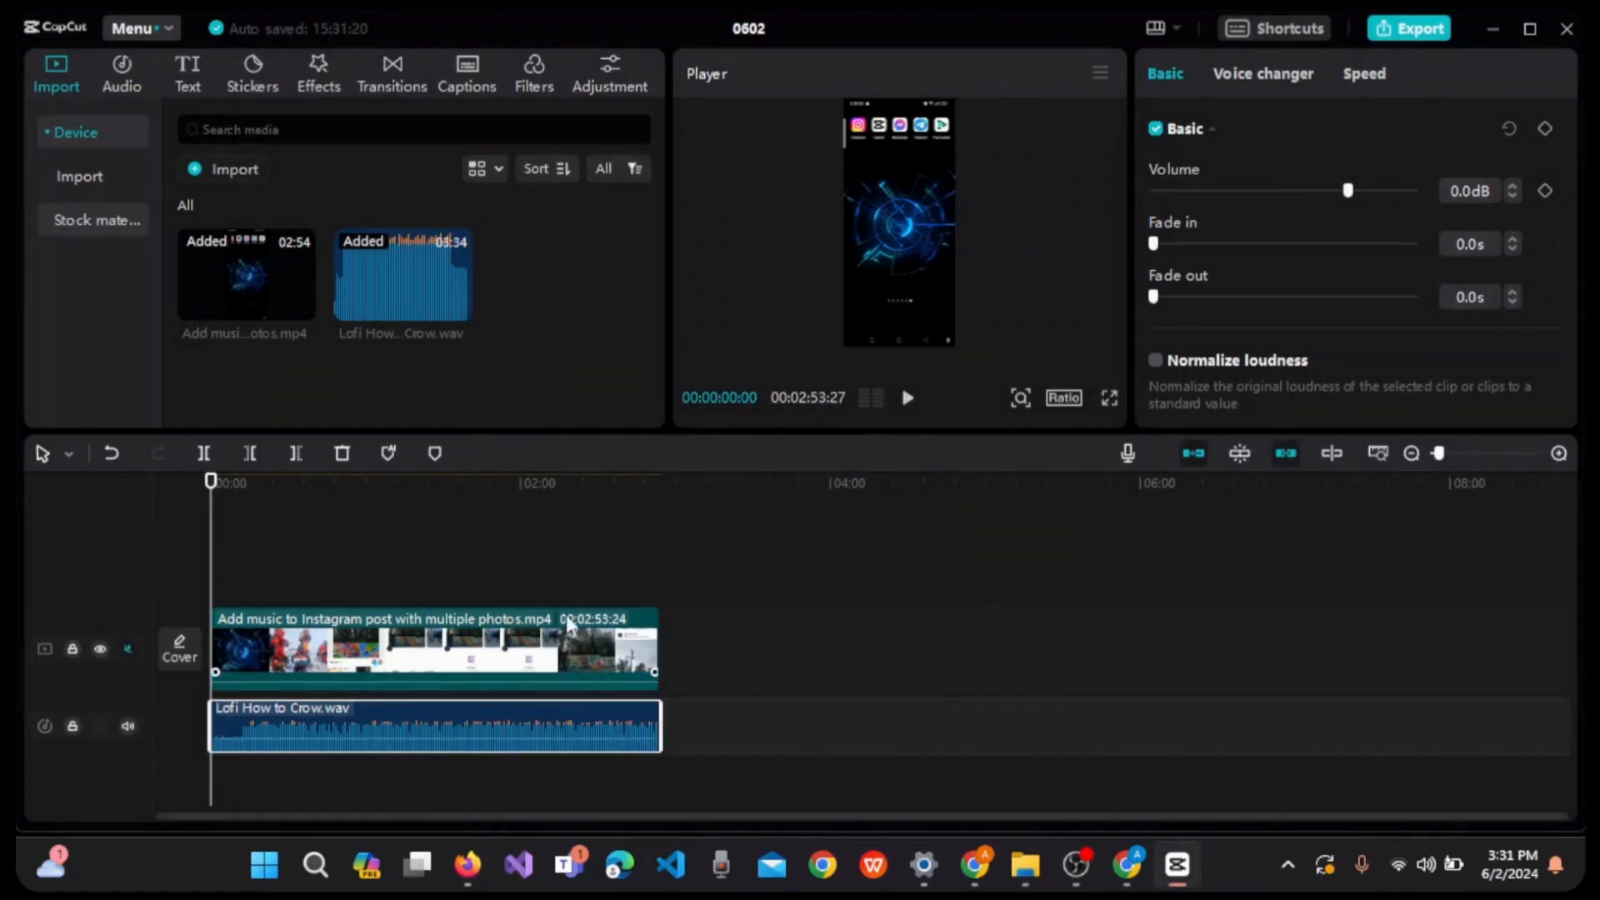
{"action": "left_click_drag", "start_coordinate": [467, 558], "coordinate": [556, 748]}
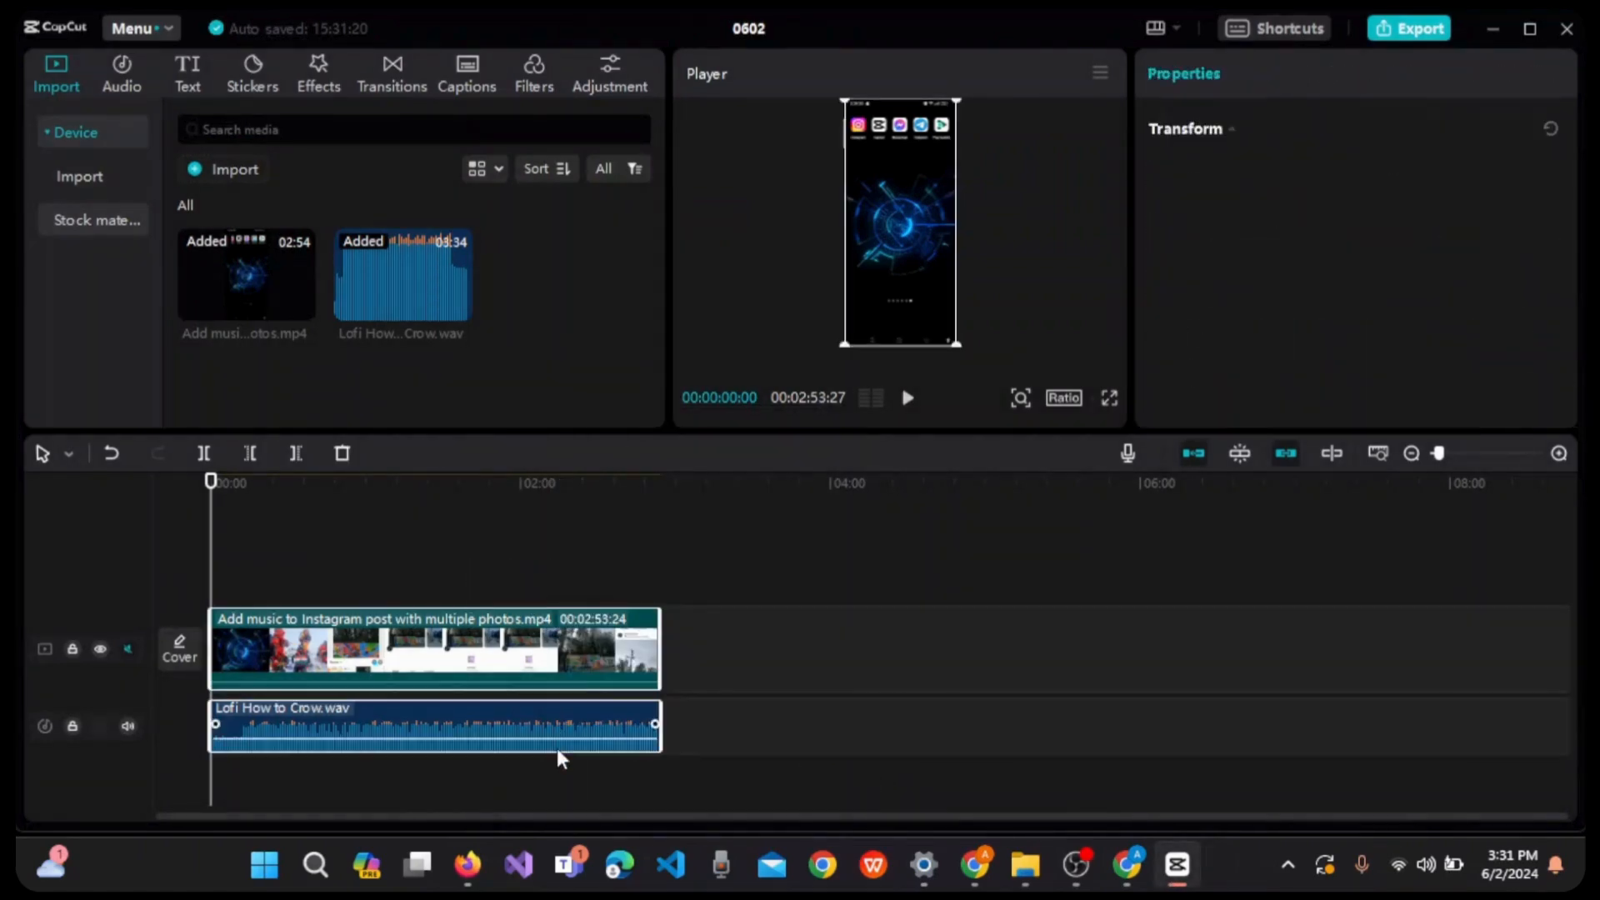
{"action": "right_click", "coordinate": [637, 668]}
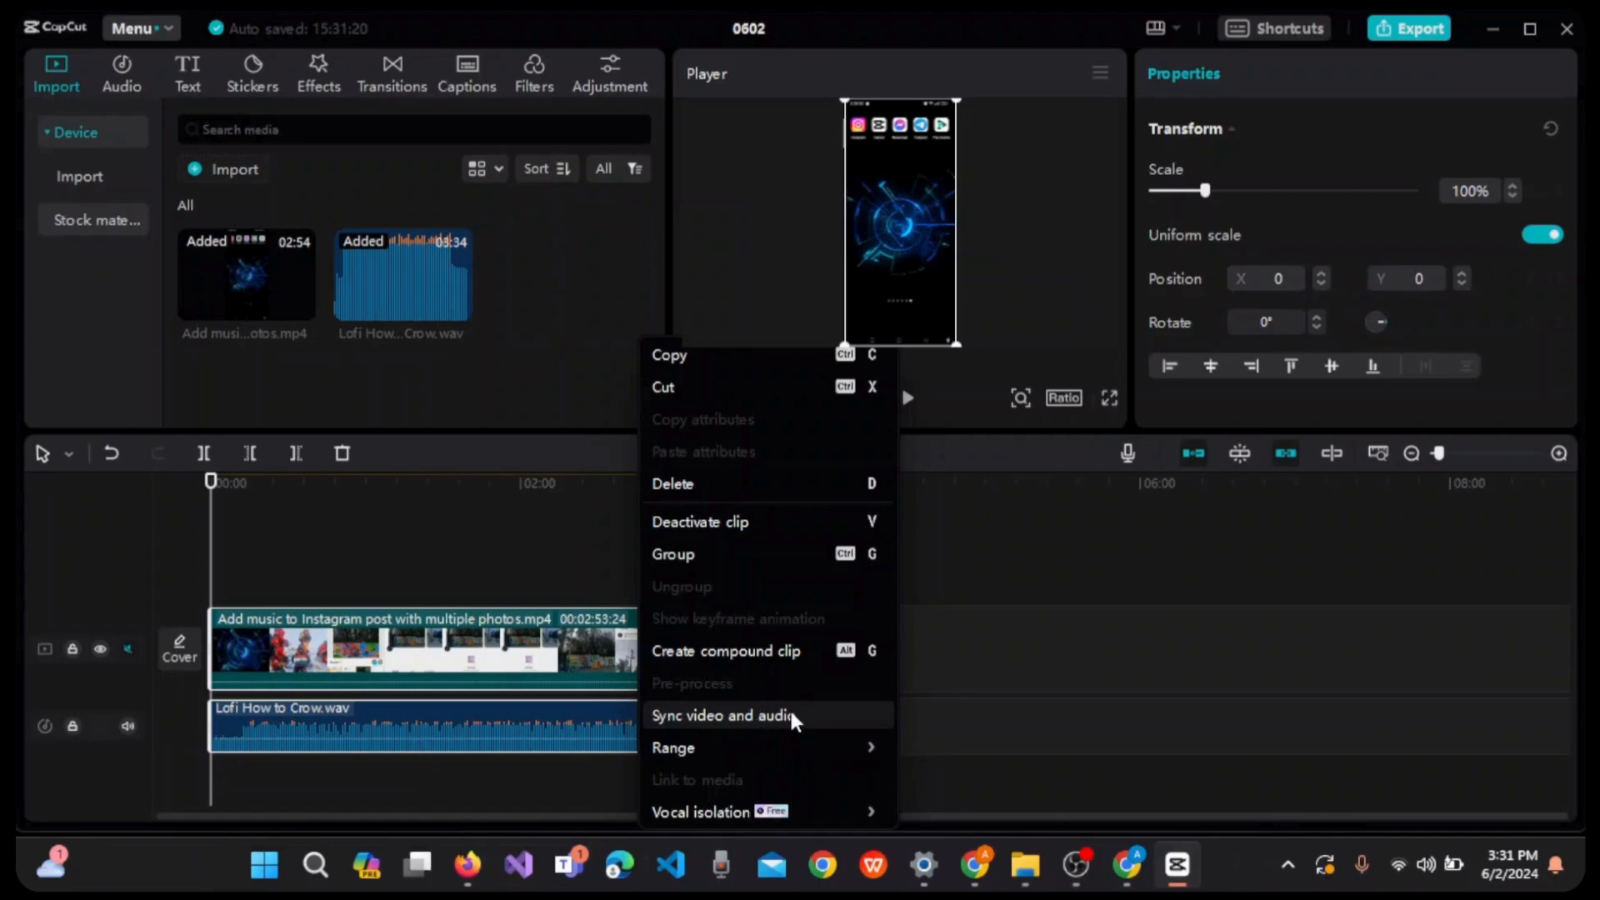
{"action": "left_click", "coordinate": [925, 713]}
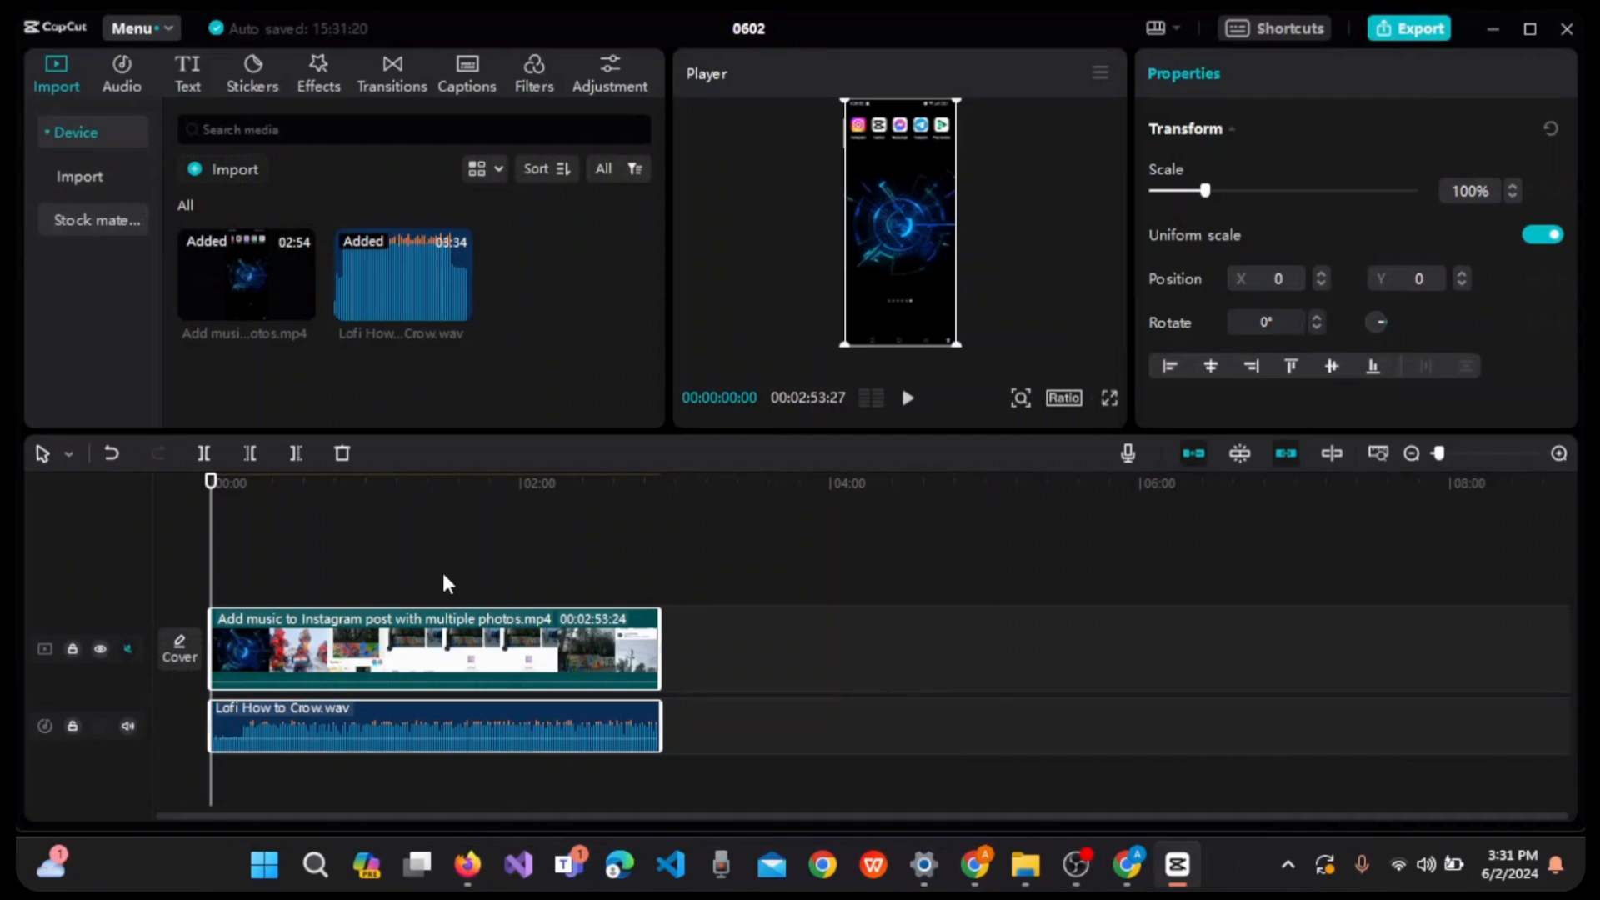
{"action": "right_click", "coordinate": [530, 644]}
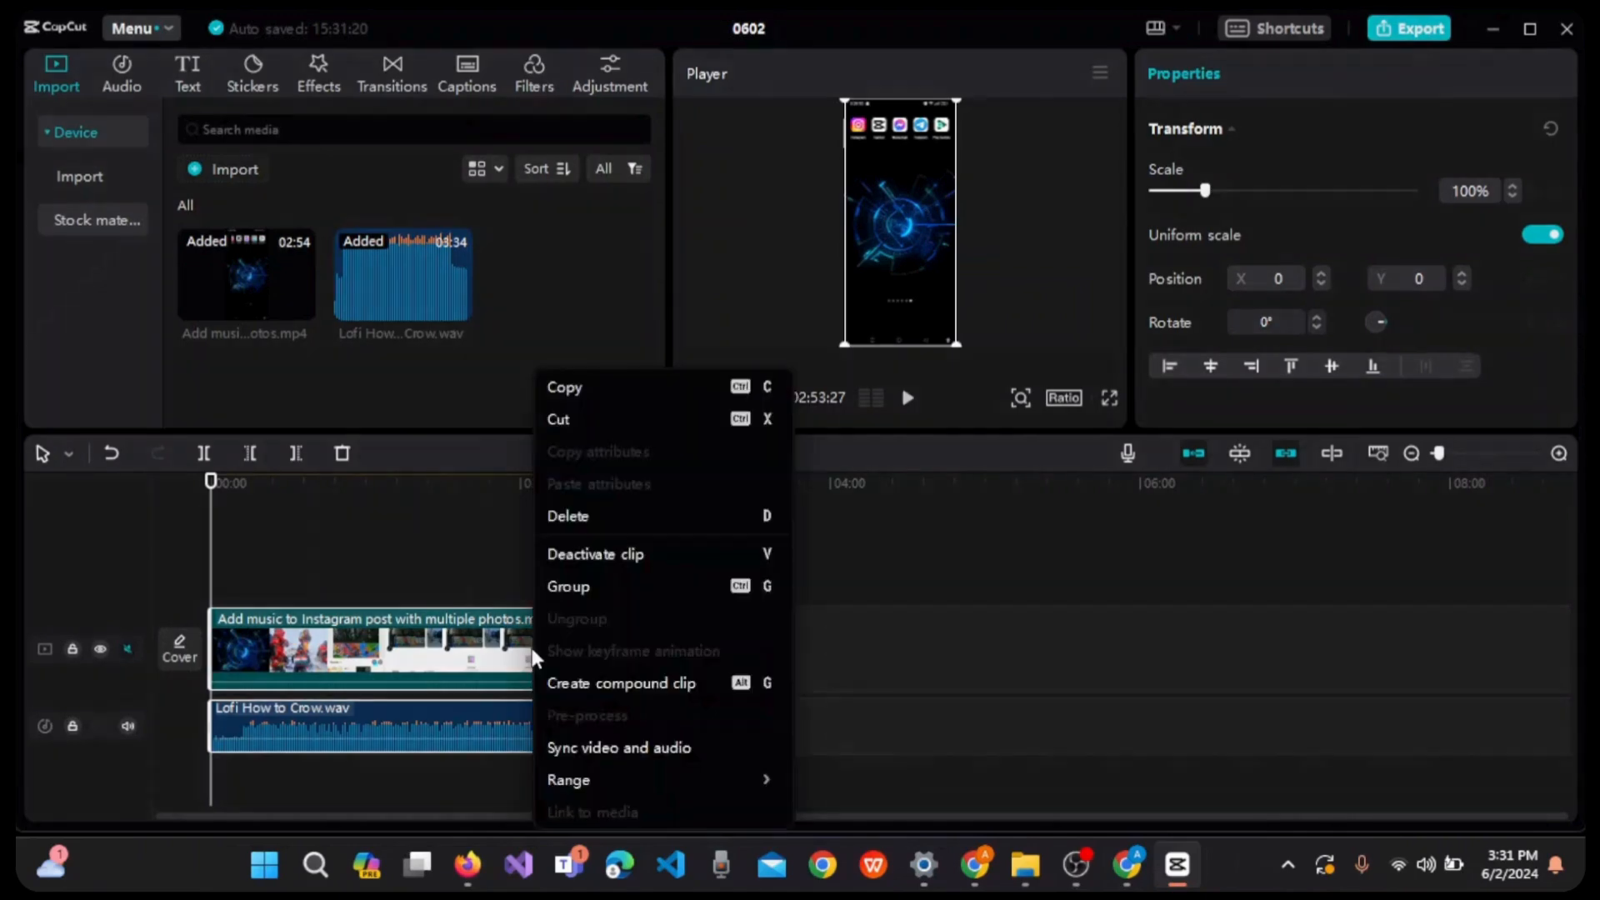
{"action": "left_click", "coordinate": [632, 748]}
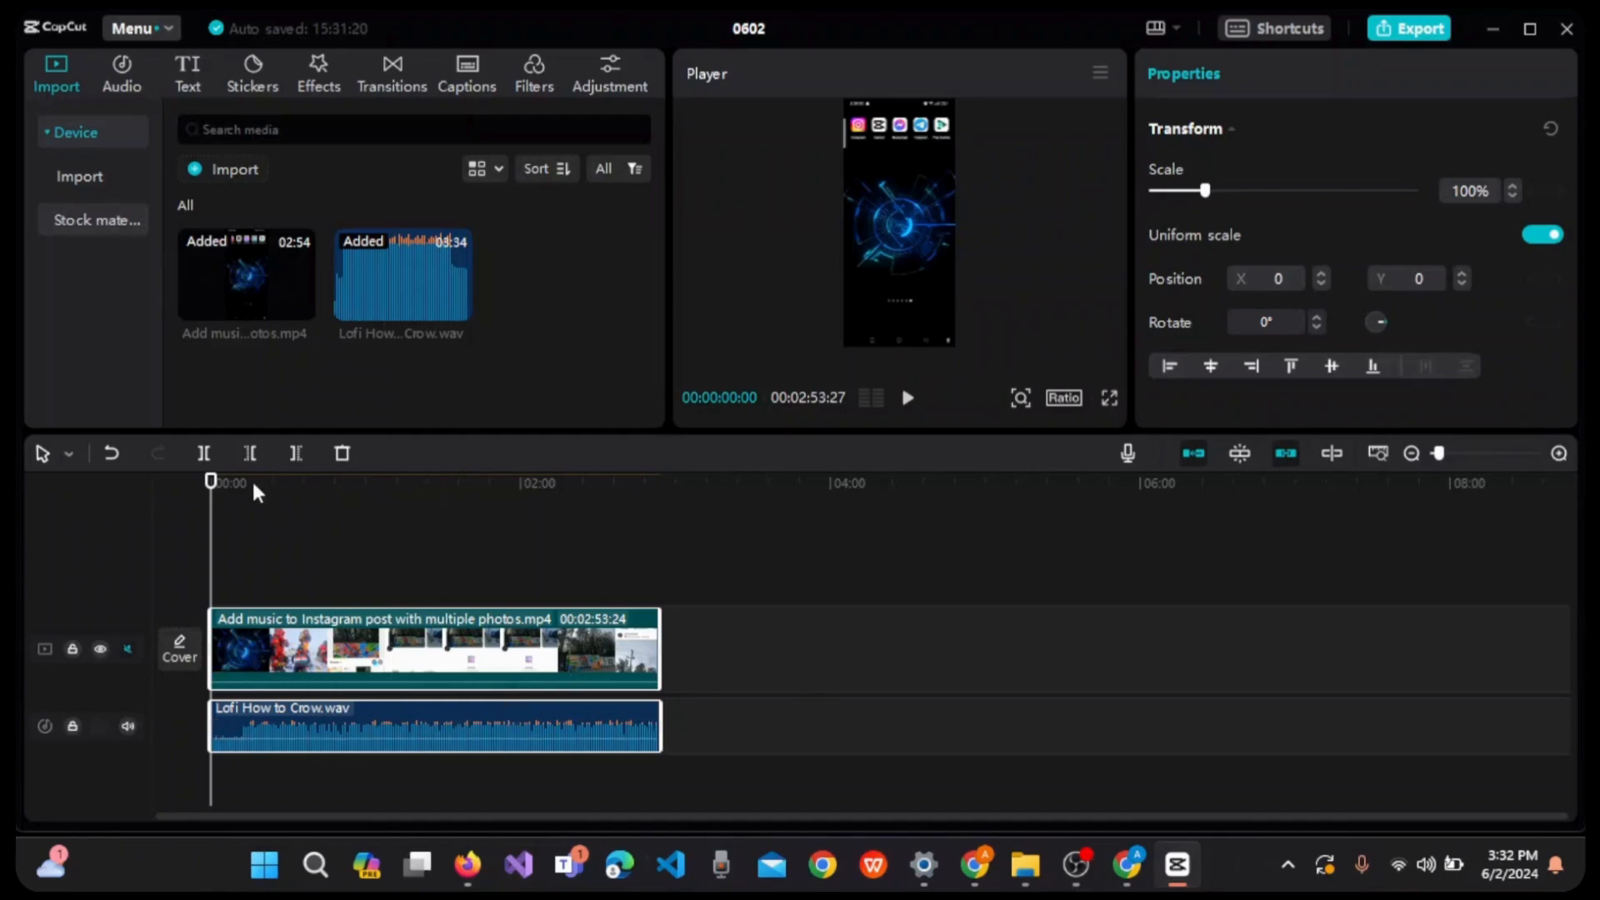
- Play back the first few seconds of the timeline to check the video against the audio
{"action": "left_click_drag", "start_coordinate": [252, 478], "coordinate": [25, 500]}
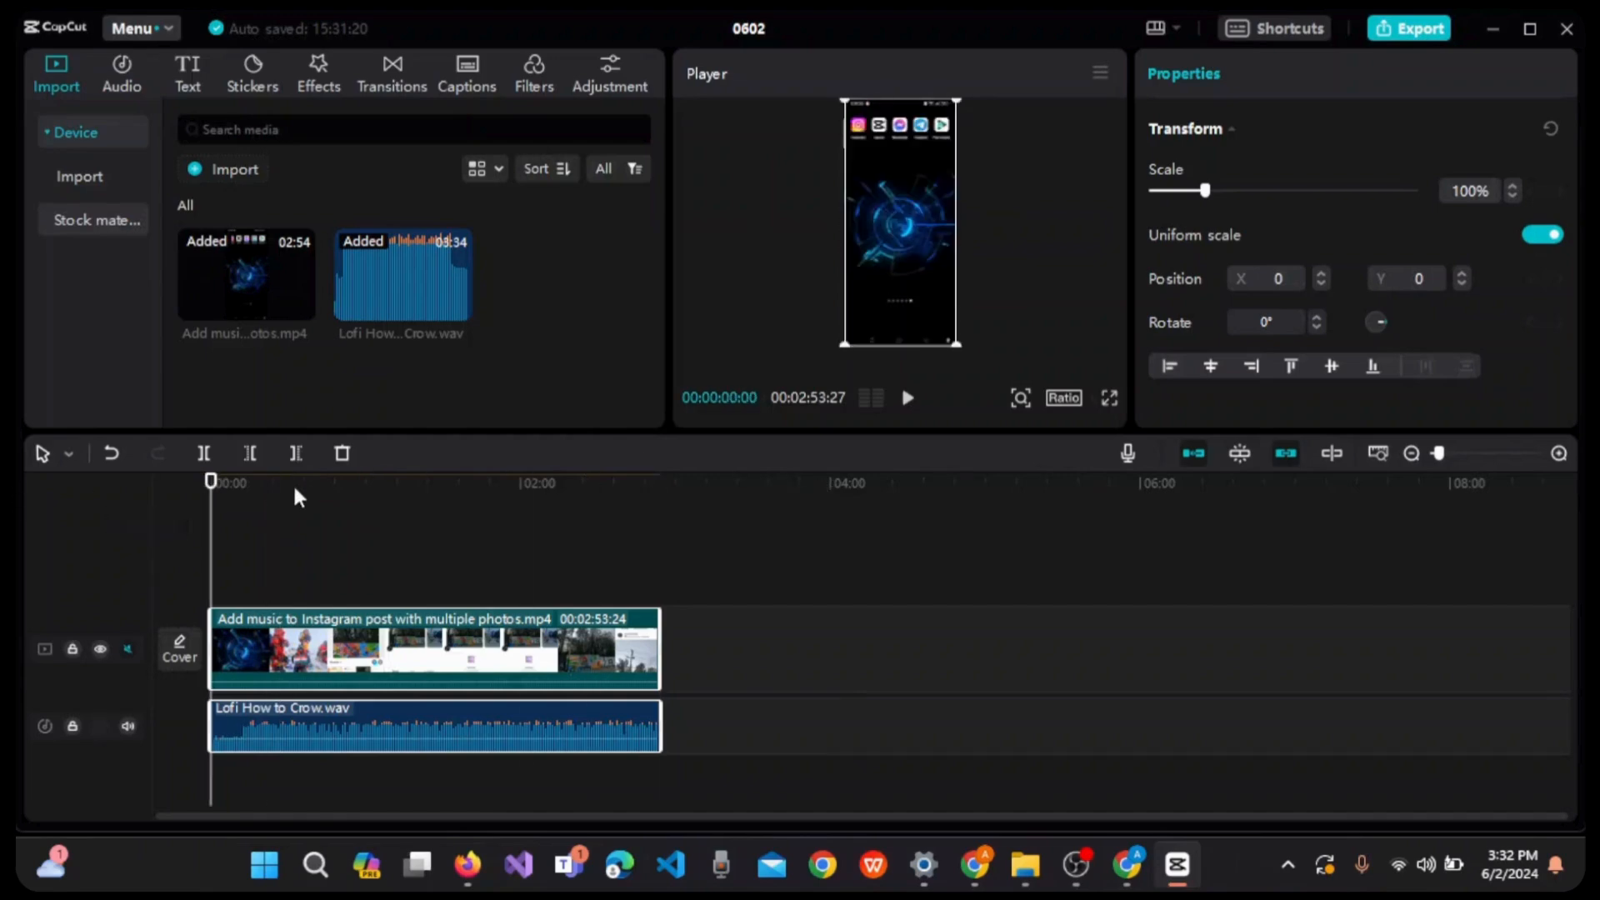
{"action": "left_click_drag", "start_coordinate": [292, 482], "coordinate": [164, 471]}
{"action": "key", "text": "space"}
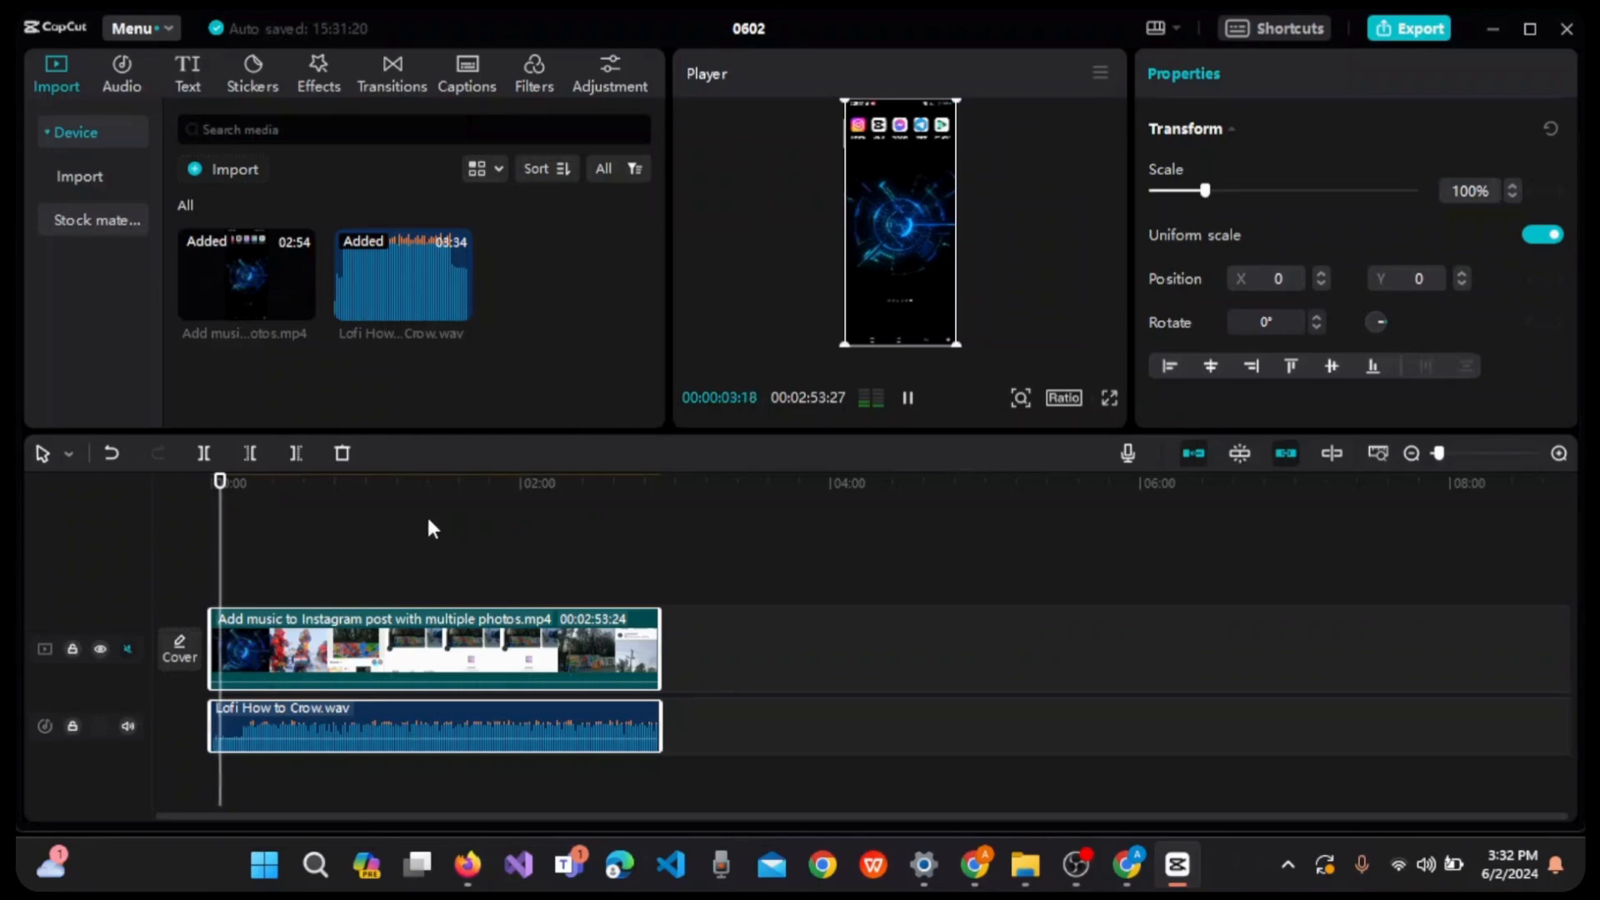
{"action": "key", "text": "space"}
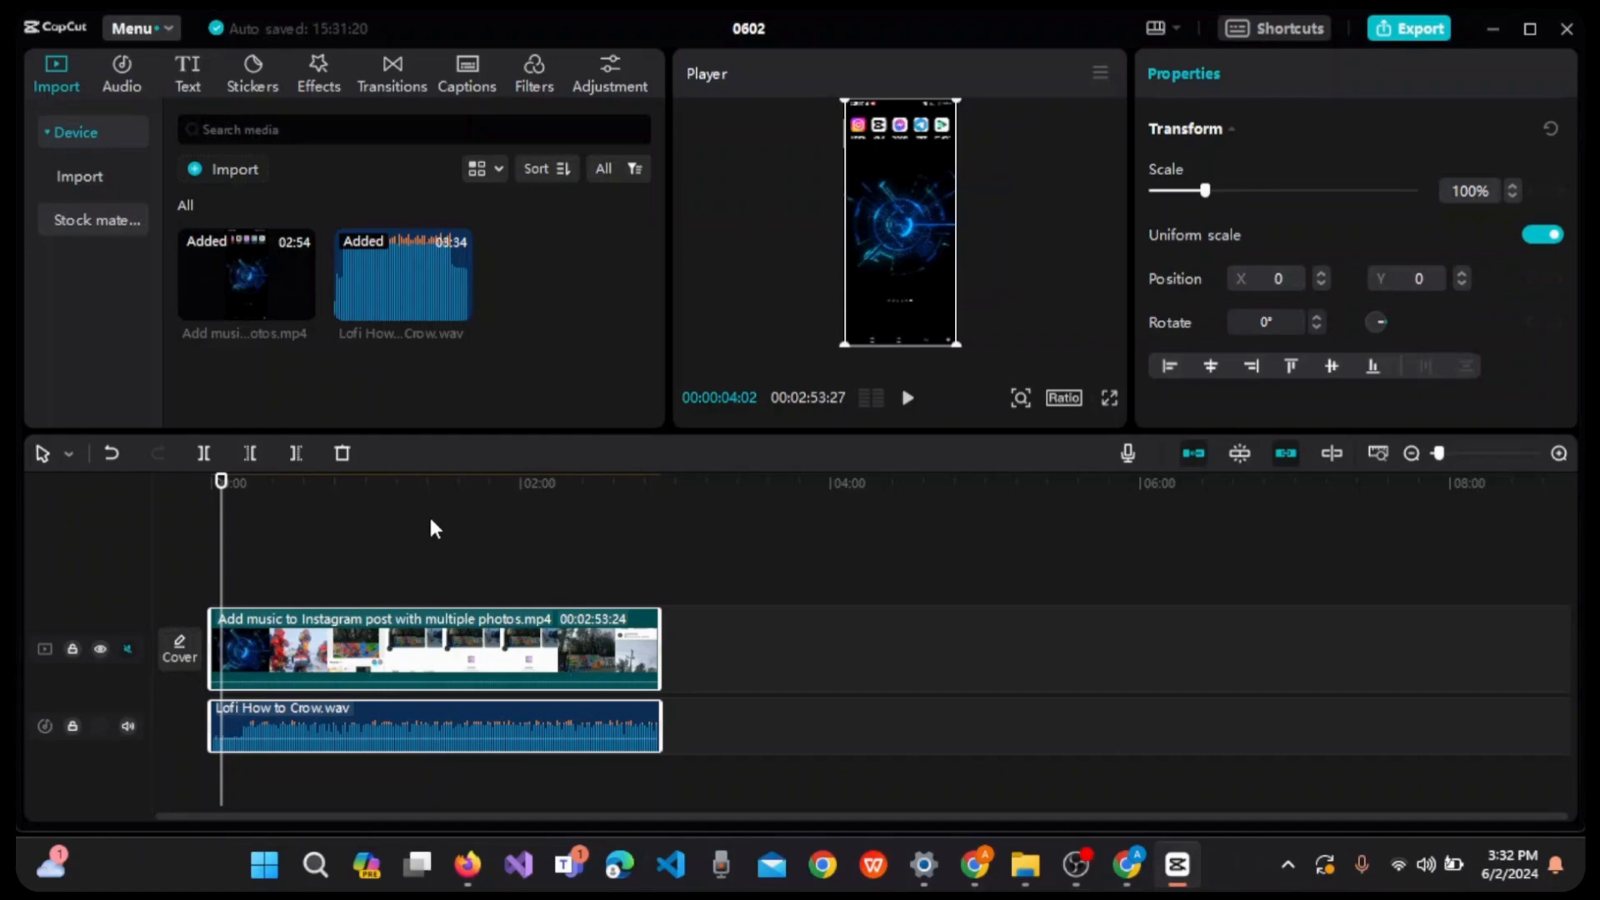
- Apply Sync video and audio to the two selected clips again, then clear the selection
{"action": "right_click", "coordinate": [457, 646]}
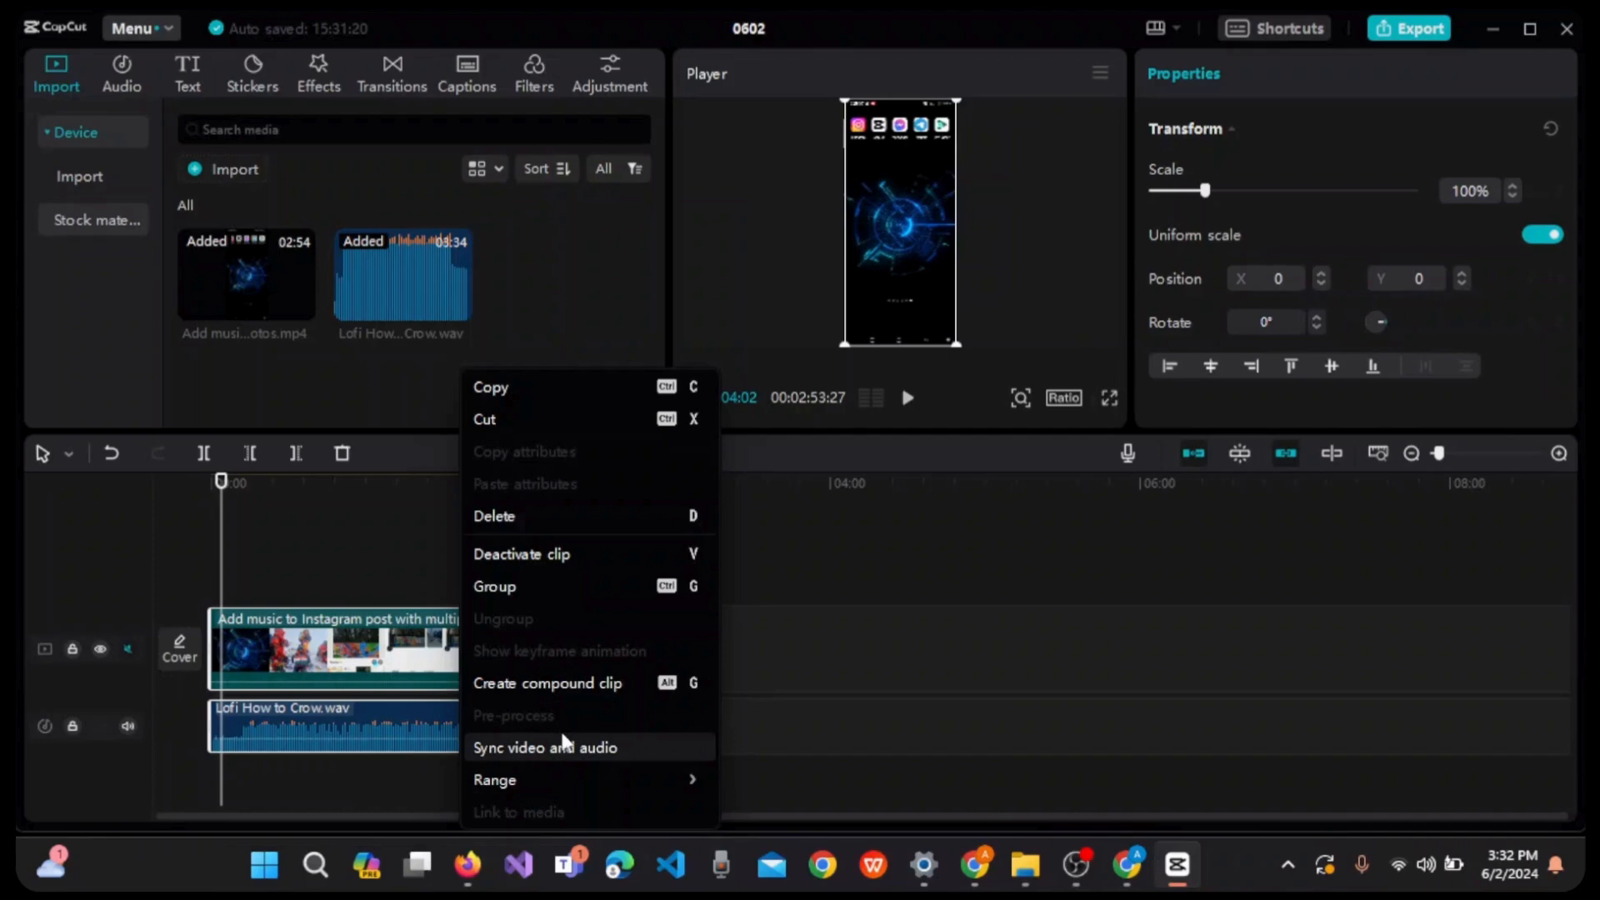
{"action": "left_click", "coordinate": [677, 738]}
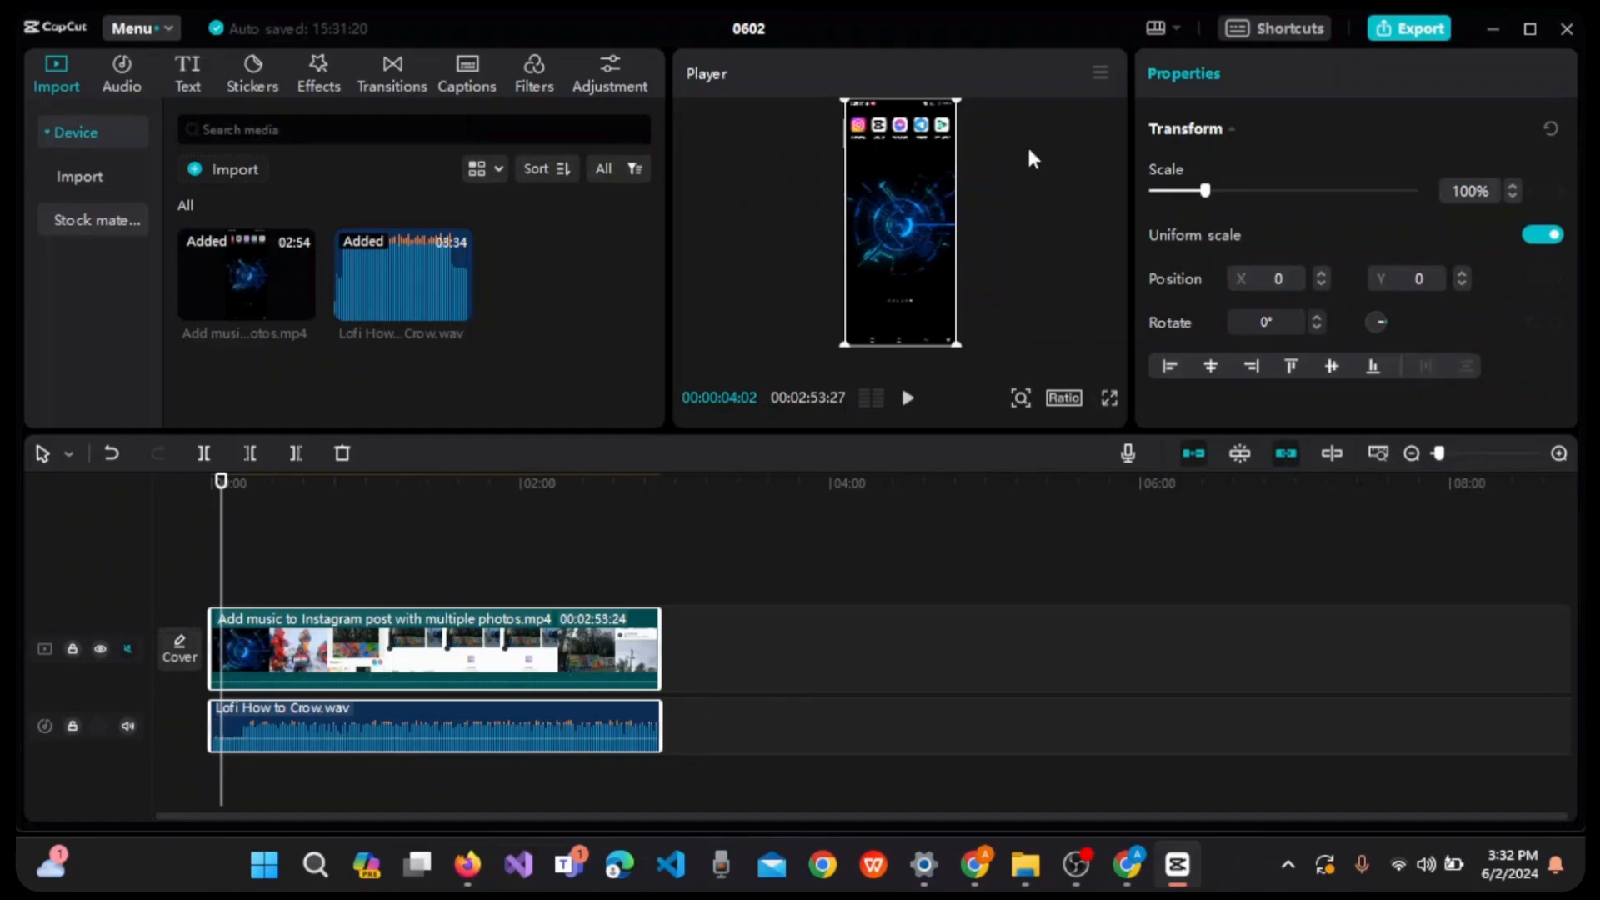
{"action": "left_click", "coordinate": [545, 733]}
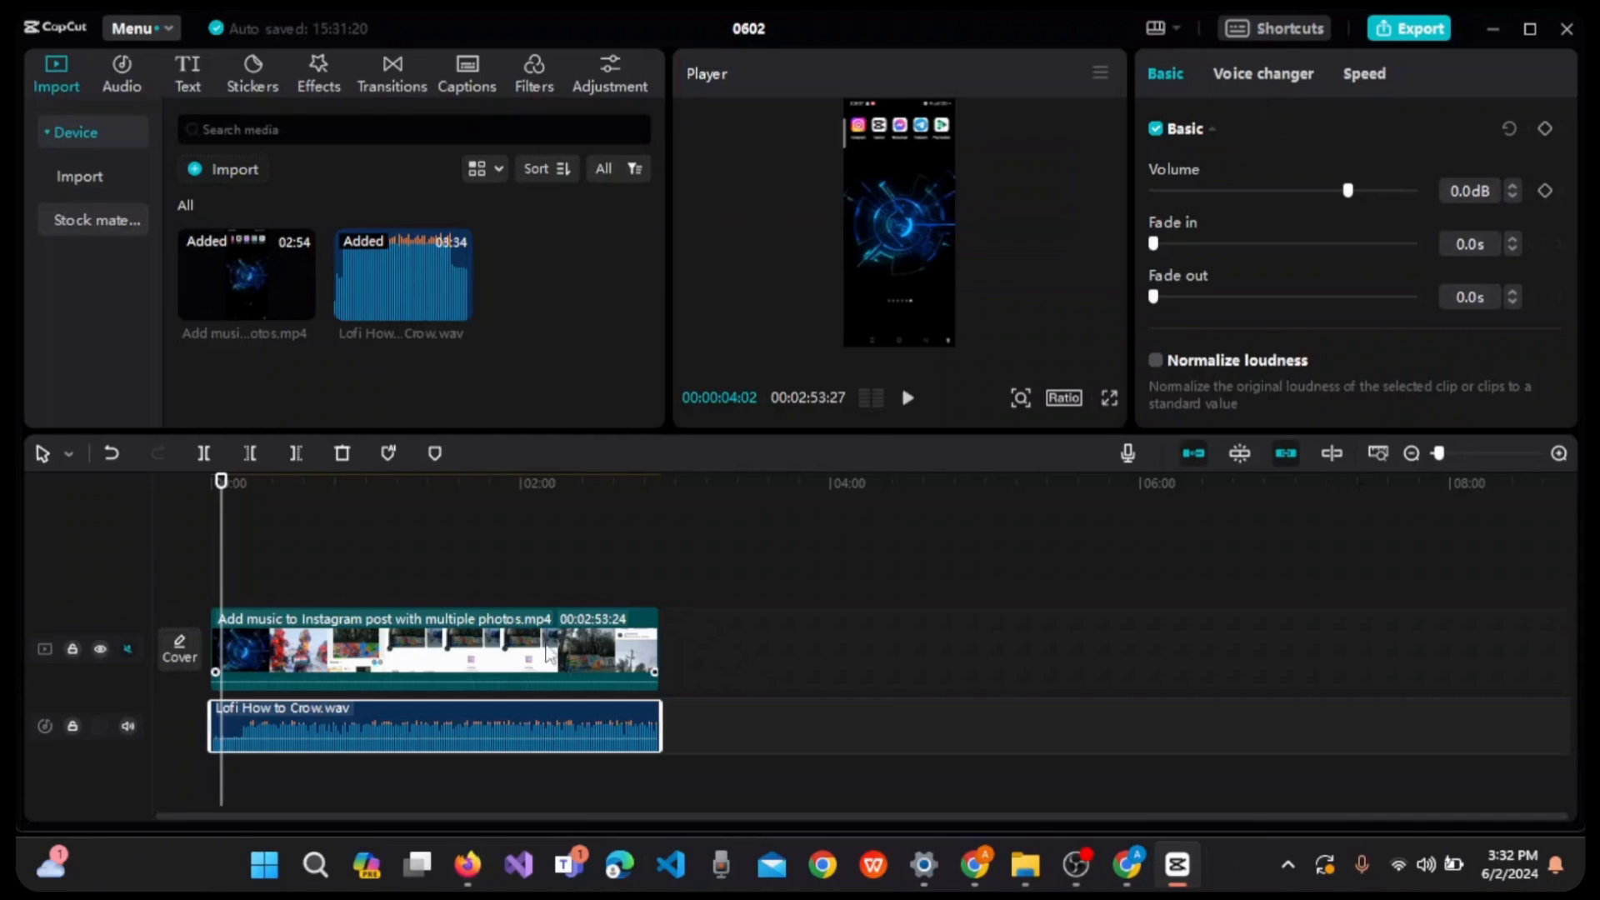
{"action": "left_click", "coordinate": [692, 723]}
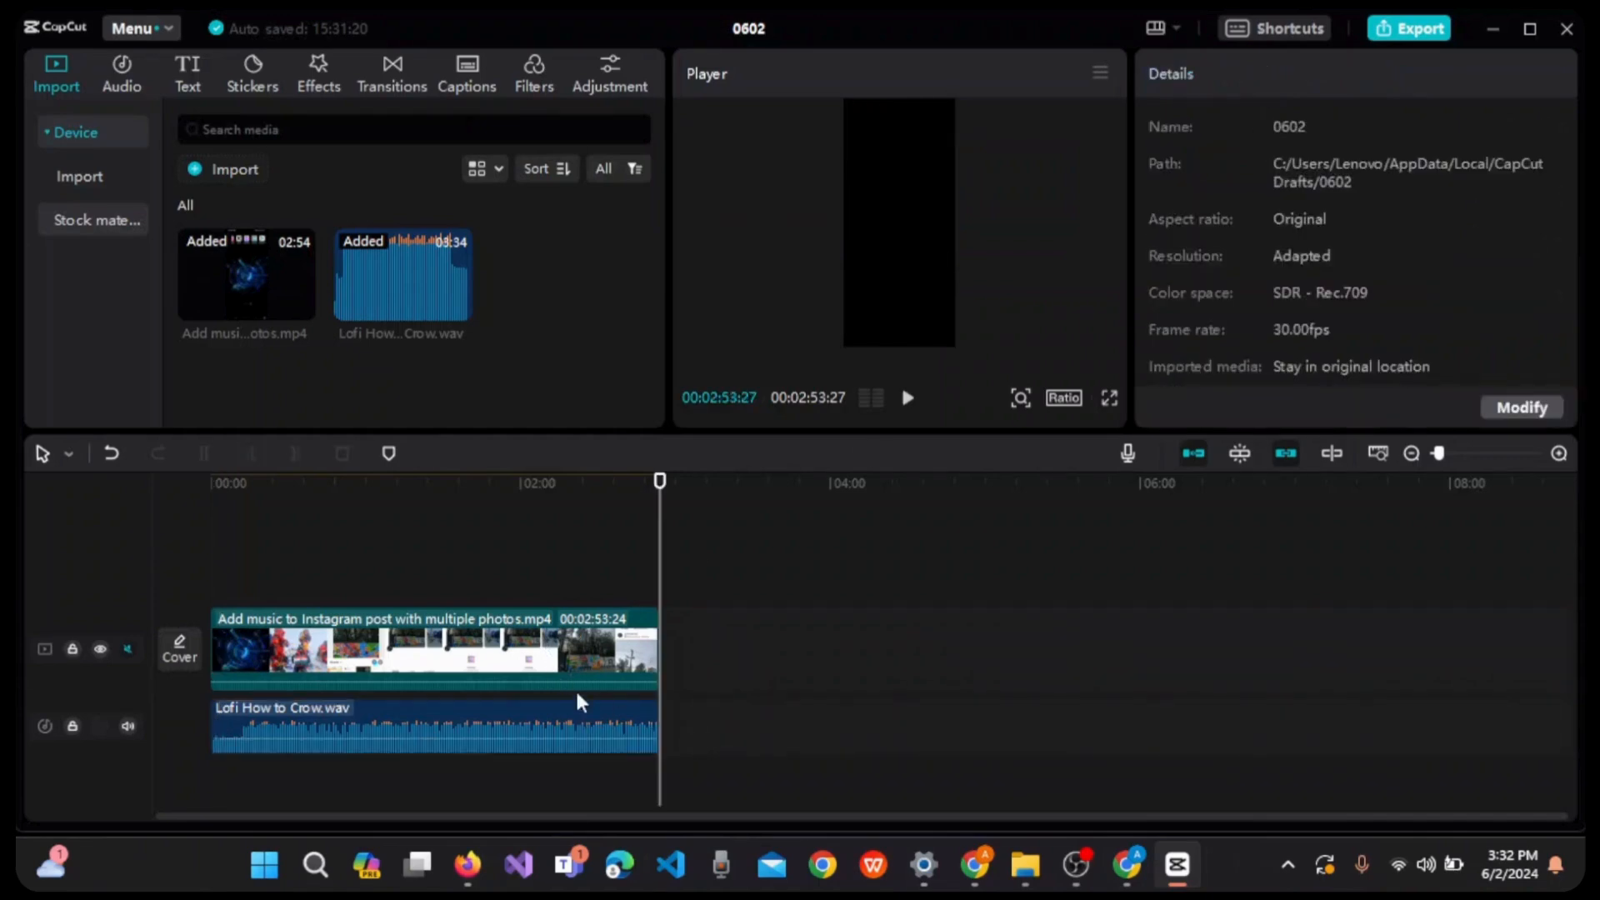
- Lower the volume of the Lofi How to Crow audio clip to -24.6 dB and return the playhead to the start of the timeline
{"action": "left_click", "coordinate": [519, 727]}
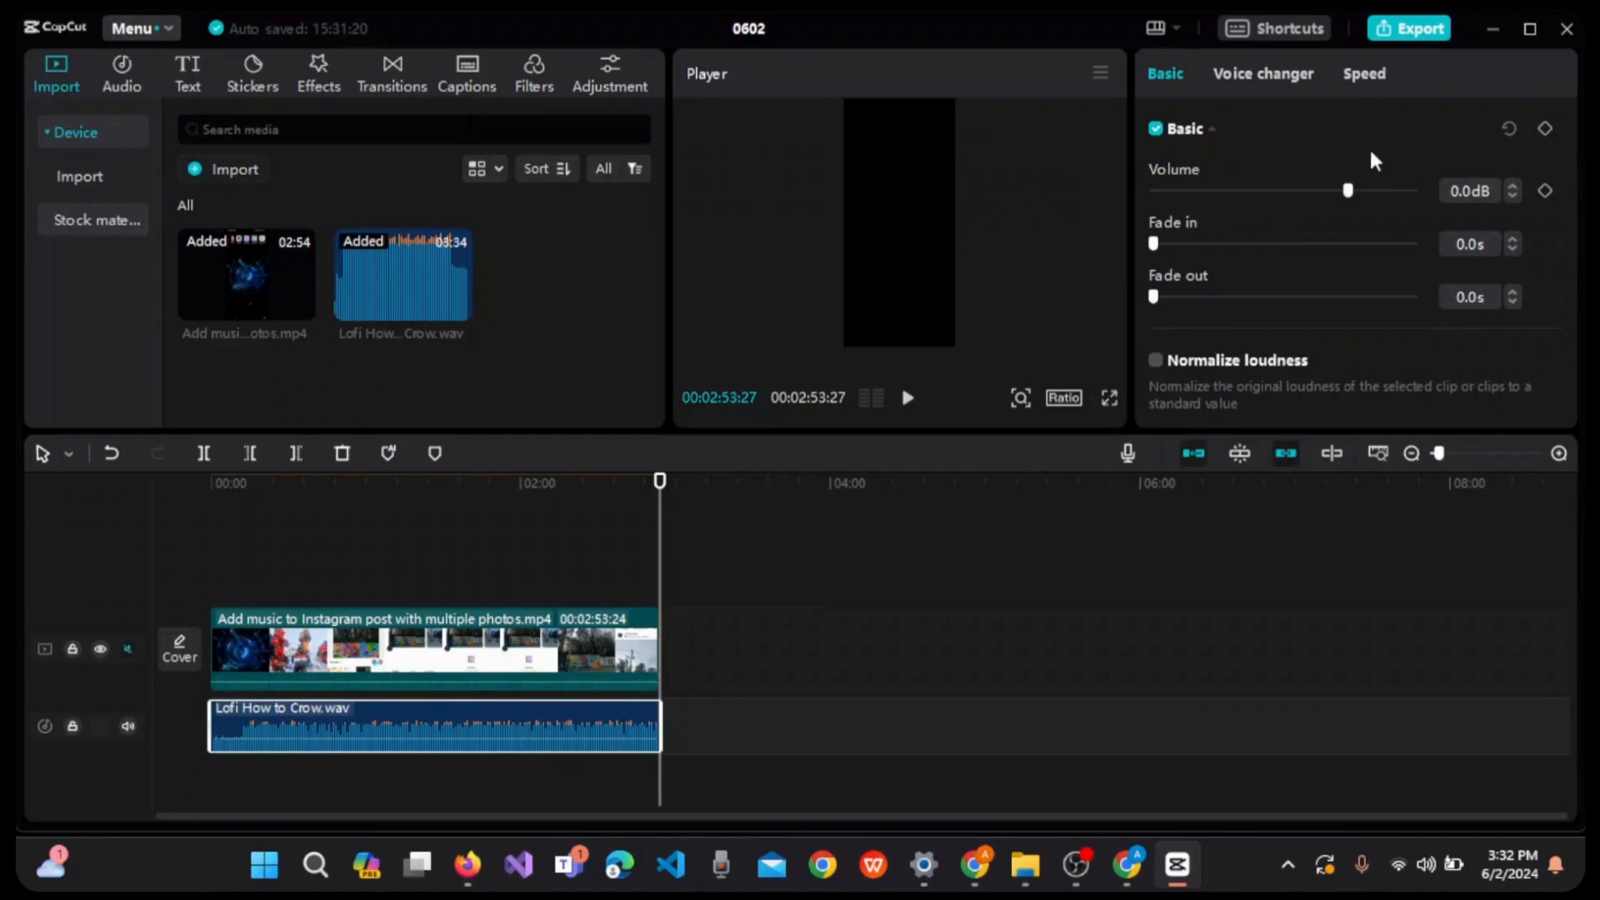
{"action": "left_click_drag", "start_coordinate": [1377, 193], "coordinate": [1266, 214]}
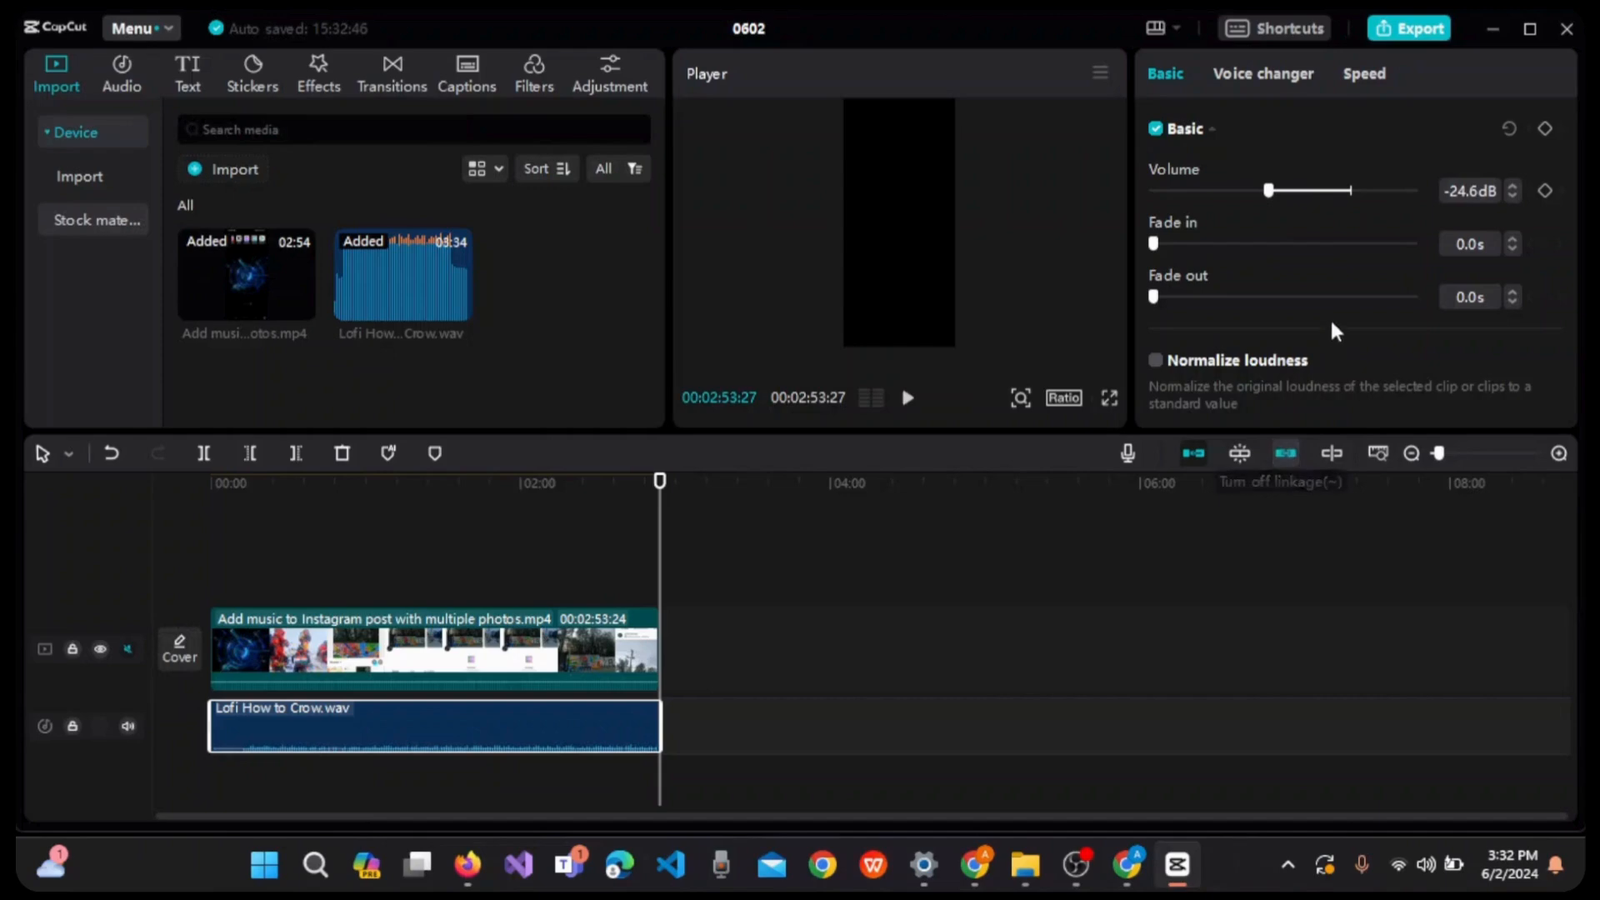
{"action": "scroll", "coordinate": [1328, 313], "scroll_direction": "down", "scroll_amount": 1}
{"action": "scroll", "coordinate": [1400, 327], "scroll_direction": "down", "scroll_amount": 3}
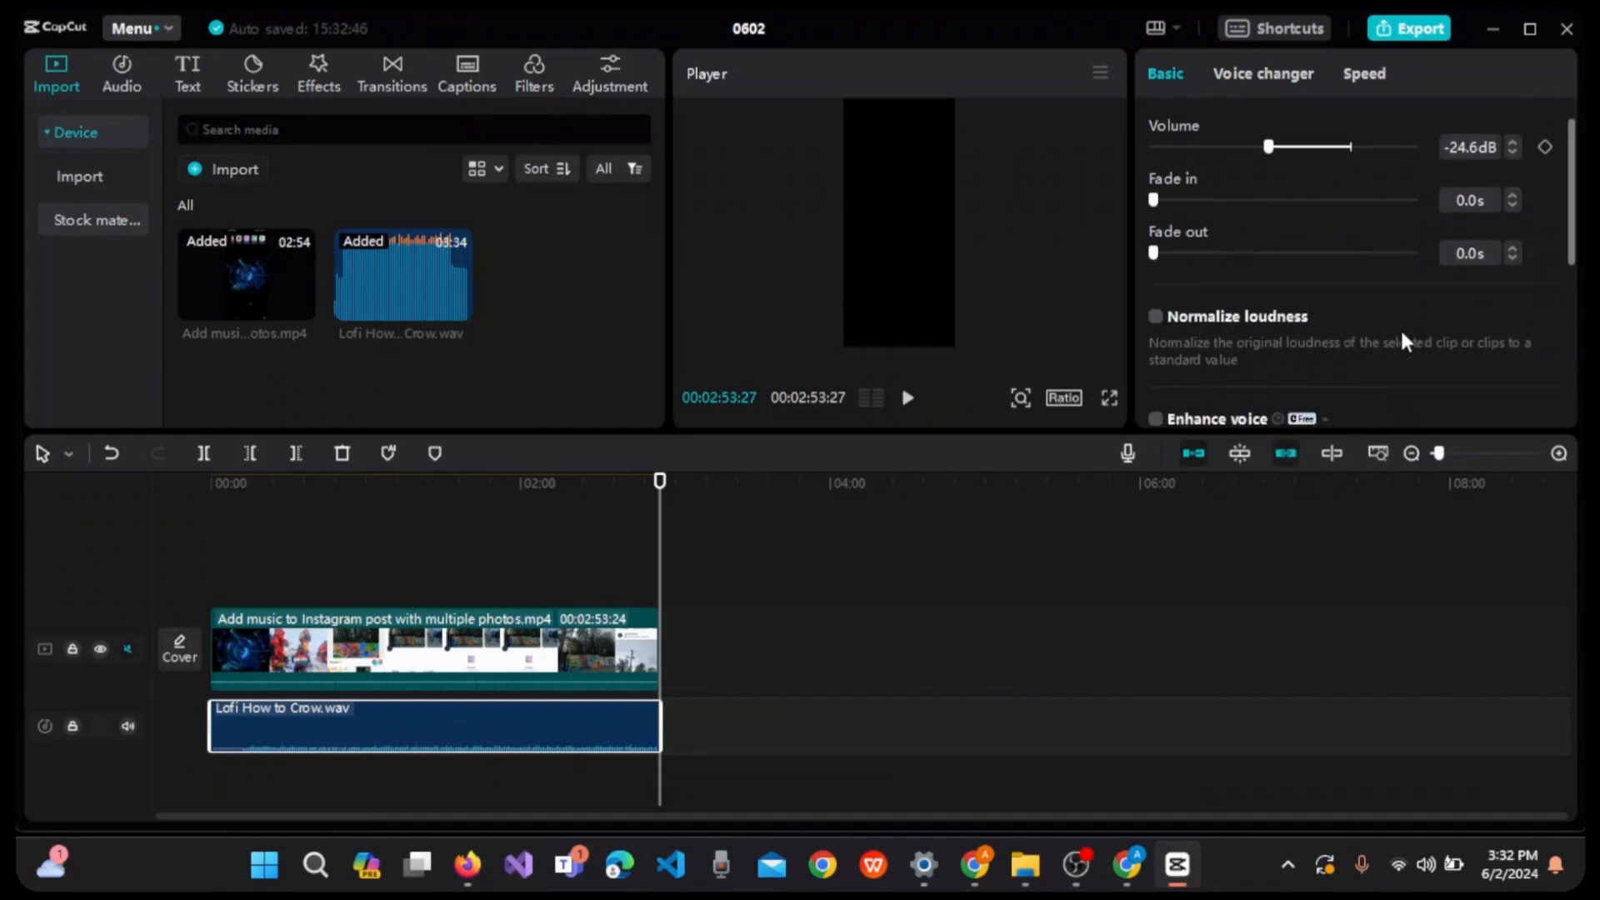
{"action": "scroll", "coordinate": [1274, 313], "scroll_direction": "down", "scroll_amount": 1}
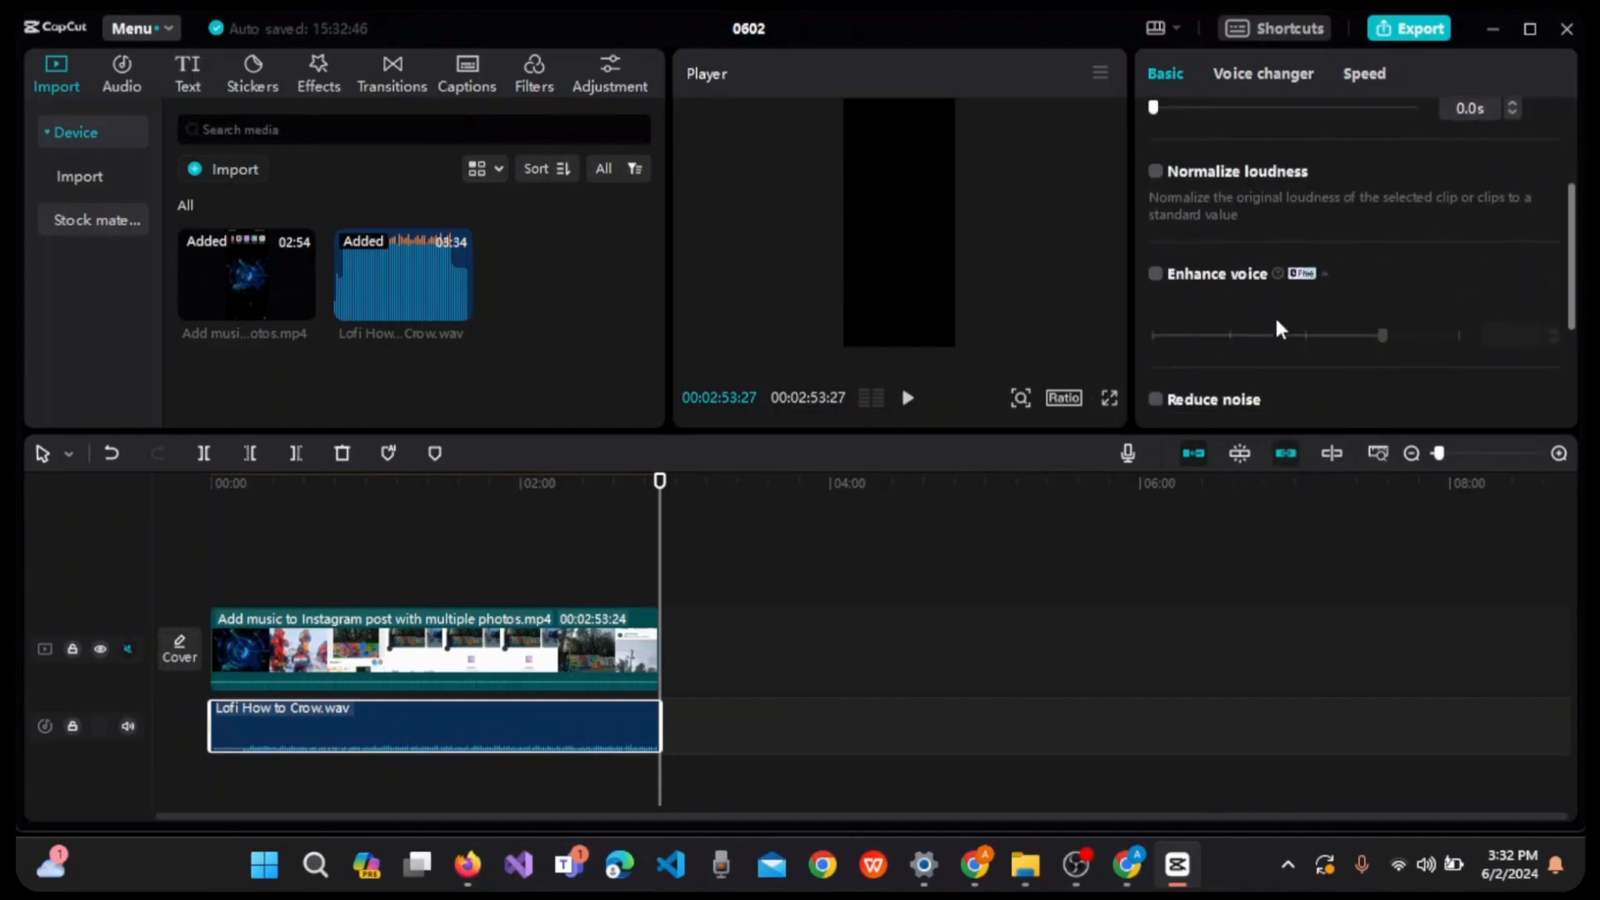
{"action": "left_click", "coordinate": [895, 614]}
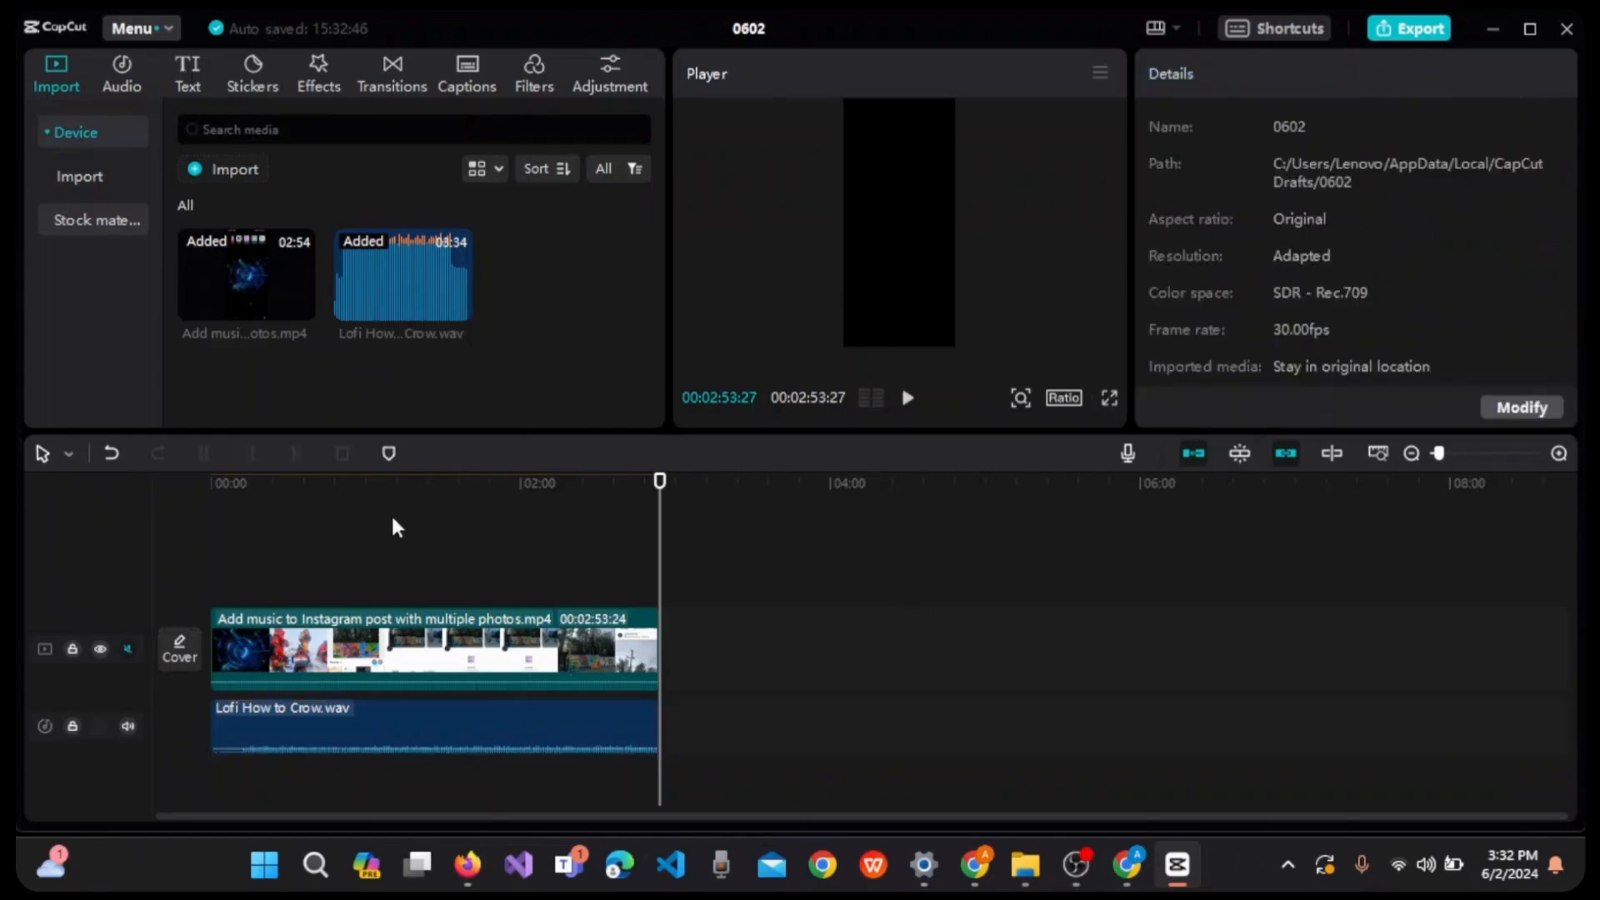
{"action": "left_click_drag", "start_coordinate": [406, 488], "coordinate": [188, 487]}
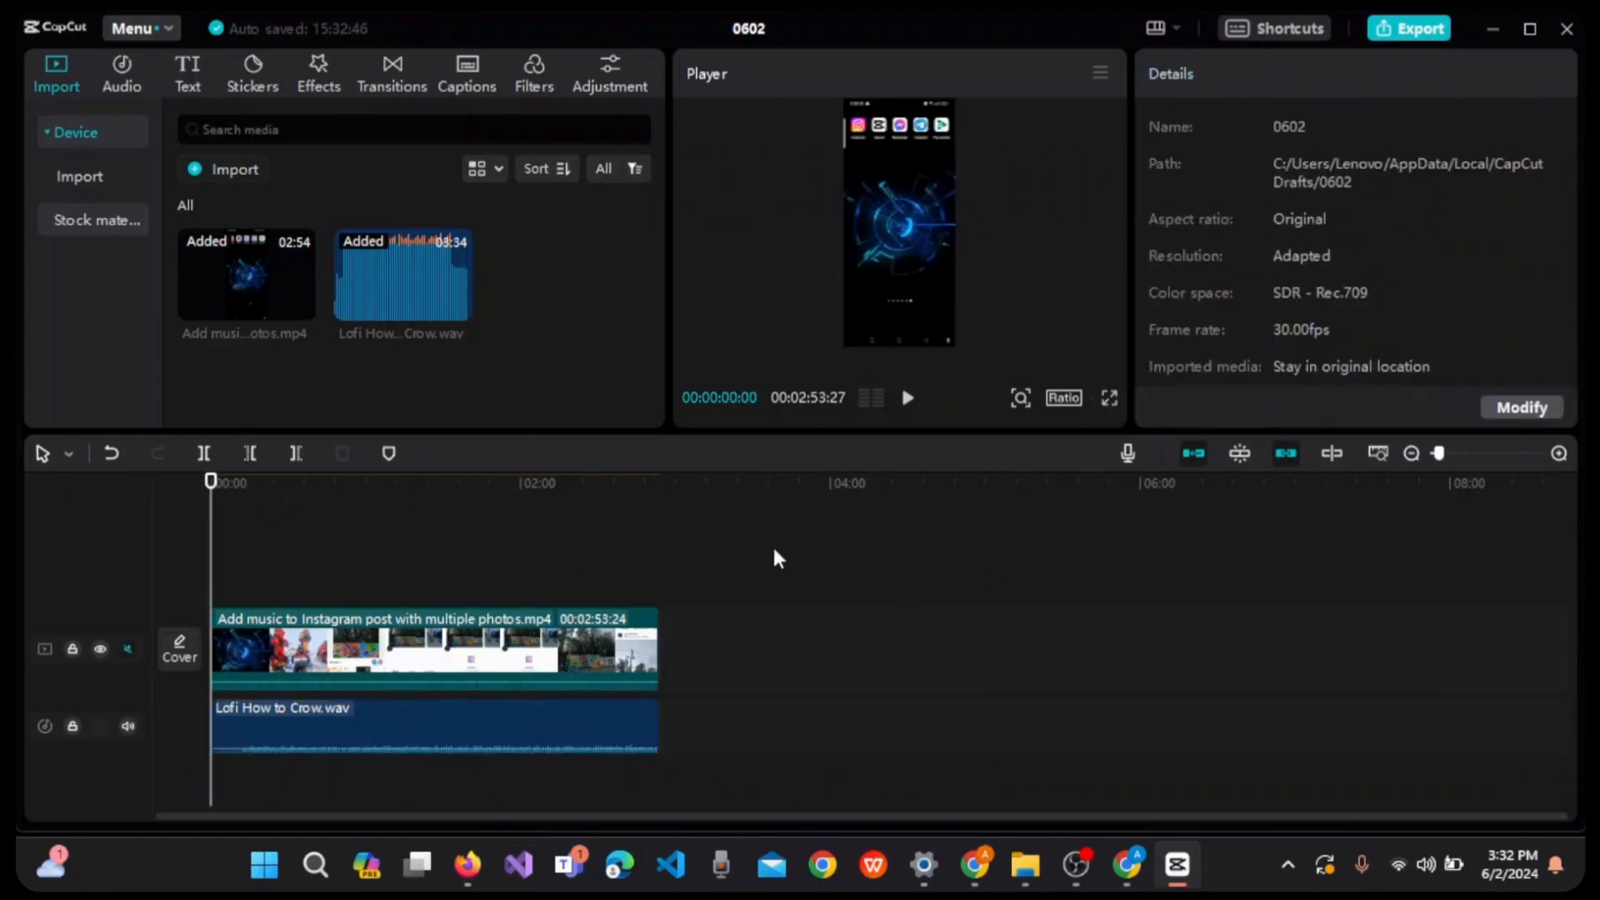